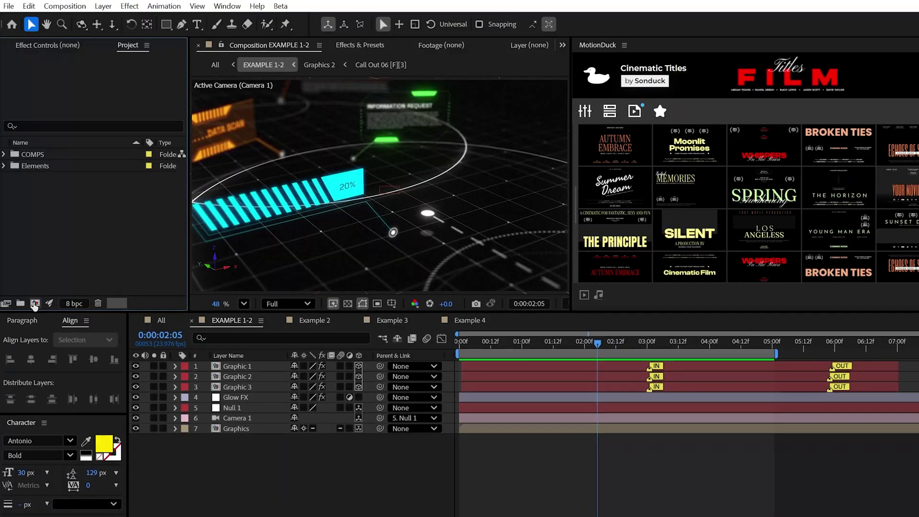
# Create a 1920 x 5000 composition named MAIN-1, and set the Pen tool to no fill with a solid stroke
pyautogui.click(35, 304)
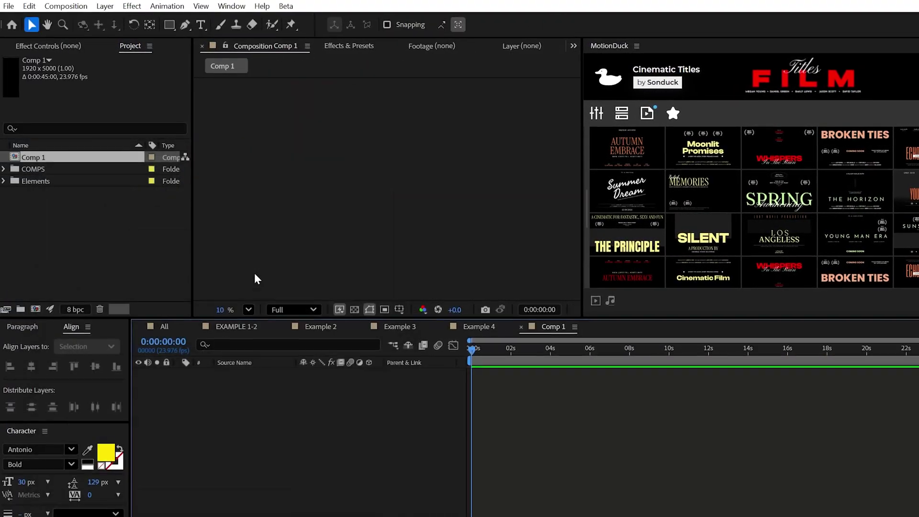
pyautogui.click(184, 25)
pyautogui.click(376, 25)
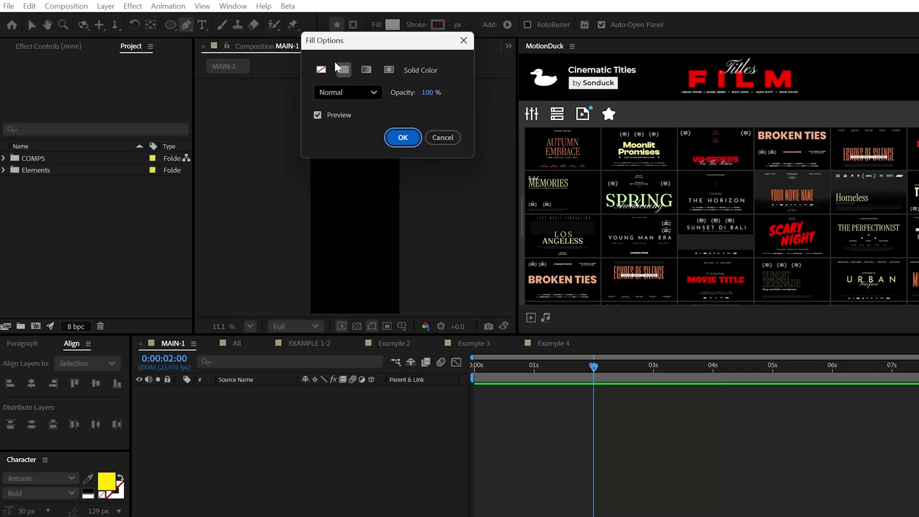
pyautogui.click(320, 67)
pyautogui.click(402, 137)
pyautogui.click(416, 24)
pyautogui.click(343, 68)
pyautogui.click(404, 138)
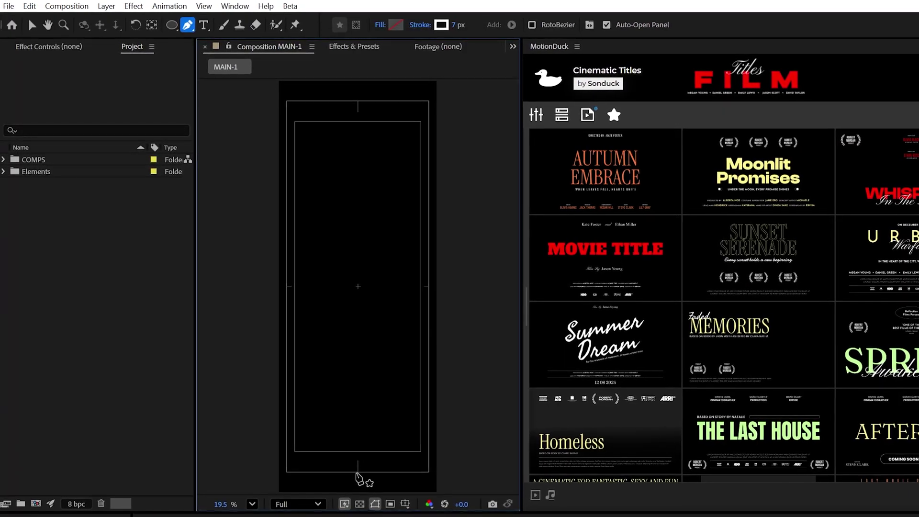
# Draw a straight vertical line through the centre of MAIN-1 and give its stroke dashes of 64 with a gap of 55
pyautogui.click(357, 472)
pyautogui.click(357, 102)
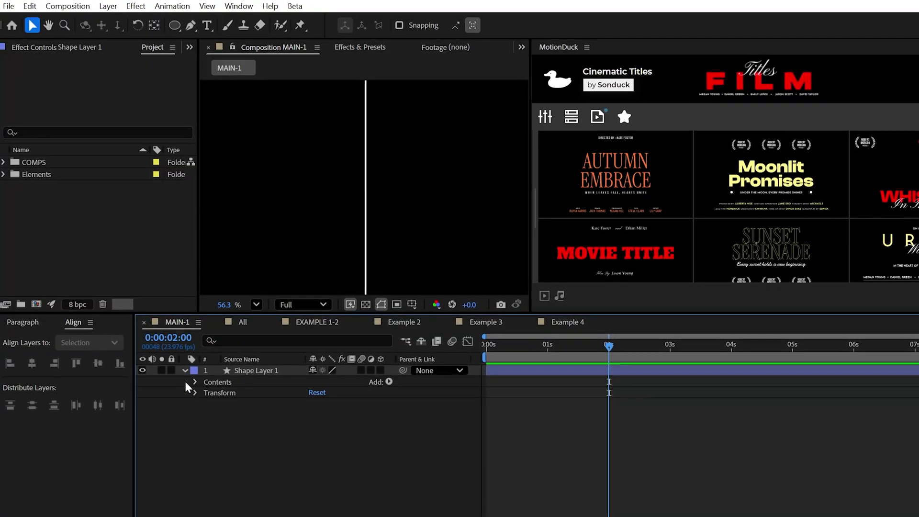
pyautogui.click(195, 382)
pyautogui.click(207, 393)
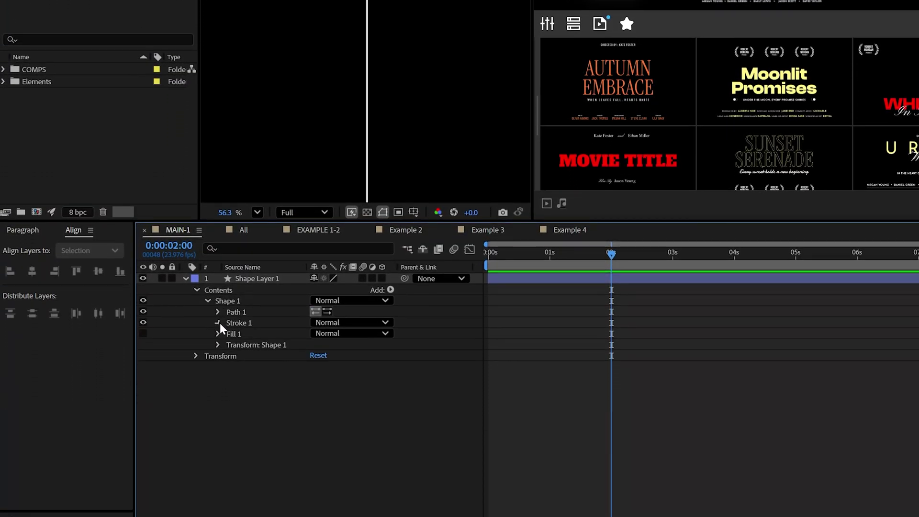
pyautogui.click(219, 324)
pyautogui.click(314, 353)
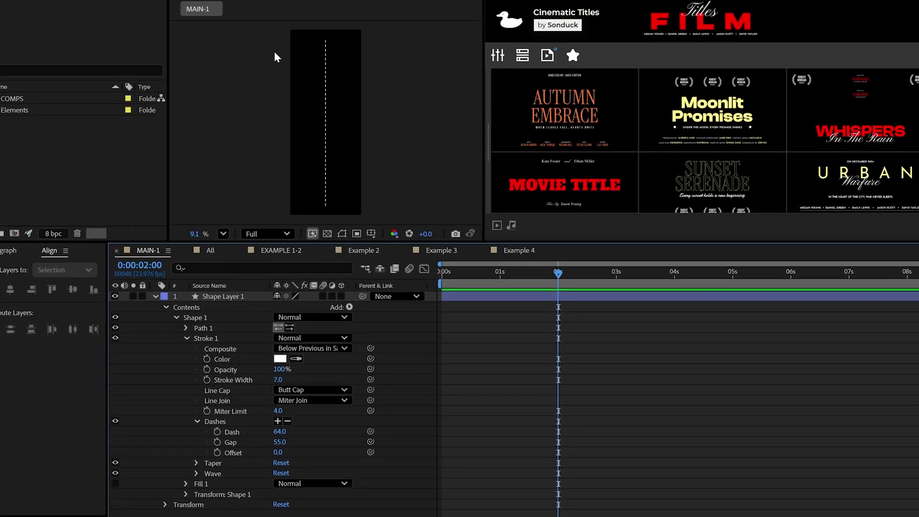
# Add Trim Paths to the dashed line's shape layer and show its properties
pyautogui.scroll(3, 275, 56)
pyautogui.click(177, 319)
pyautogui.click(321, 272)
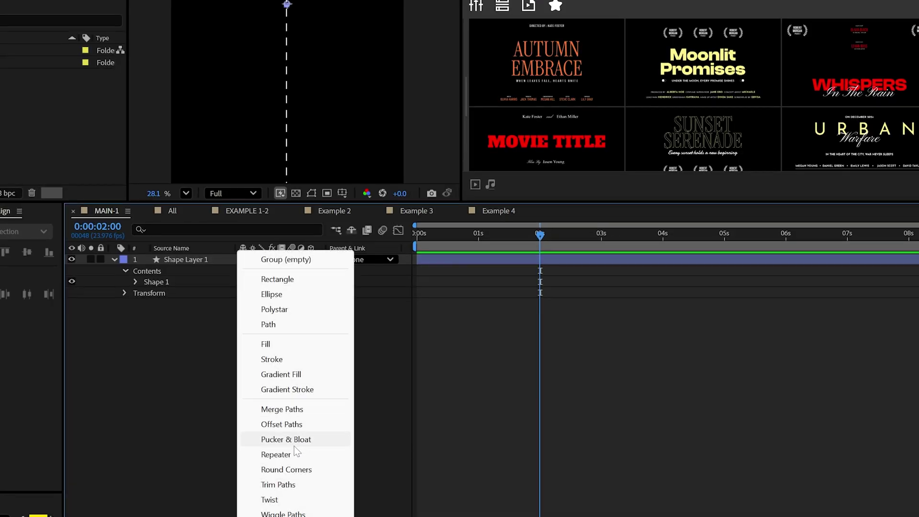
pyautogui.click(281, 487)
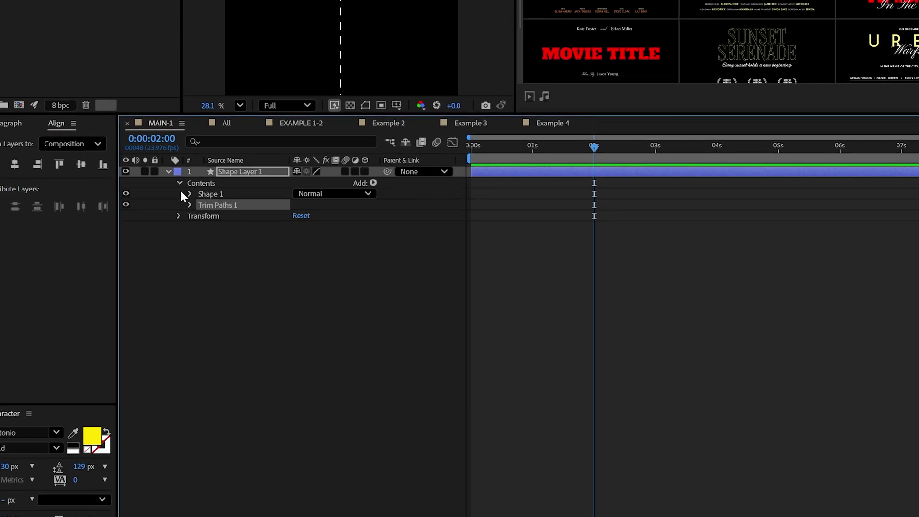
pyautogui.click(189, 205)
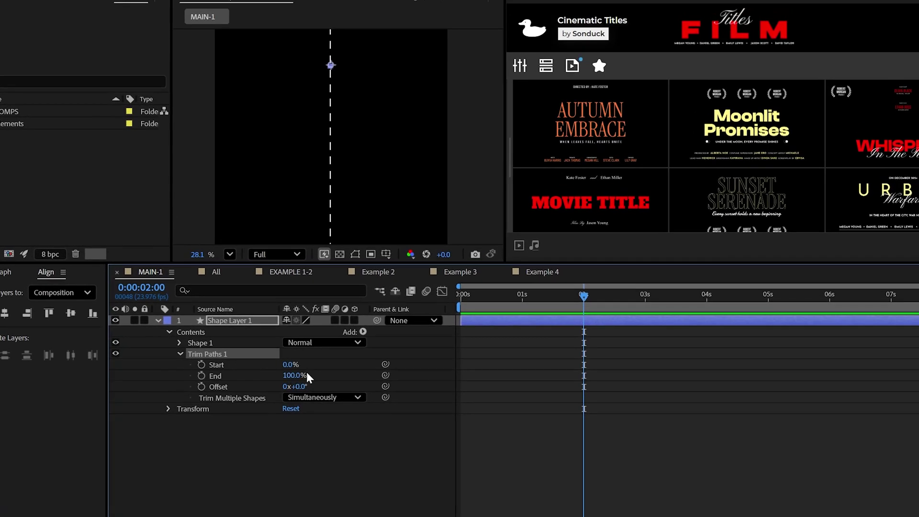
# Keyframe the Trim Paths End from 0% at 0 seconds to 100% at 0:00:05:02 so the line draws upward
pyautogui.moveTo(593, 146); pyautogui.dragTo(470, 146)
pyautogui.click(203, 377)
pyautogui.moveTo(461, 378); pyautogui.dragTo(770, 378)
pyautogui.moveTo(292, 378); pyautogui.dragTo(312, 379)
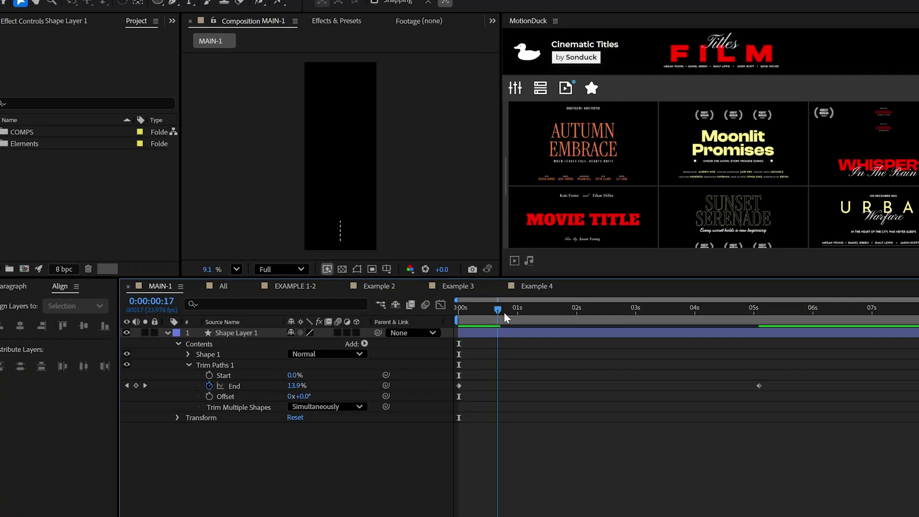
pyautogui.moveTo(741, 341); pyautogui.dragTo(756, 341)
# Draw a small white circle with a solid fill and no stroke on the dashed line, on its own shape layer
pyautogui.click(159, 7)
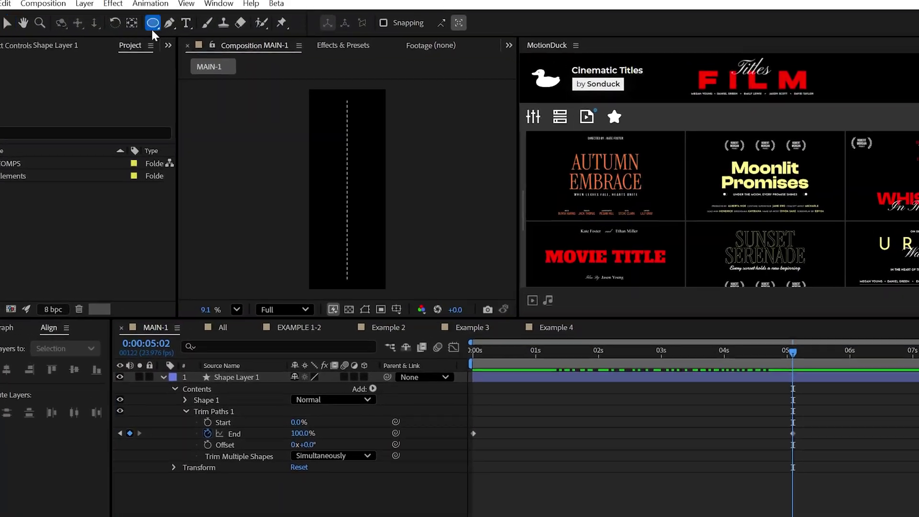
pyautogui.click(362, 6)
pyautogui.click(396, 148)
pyautogui.click(415, 28)
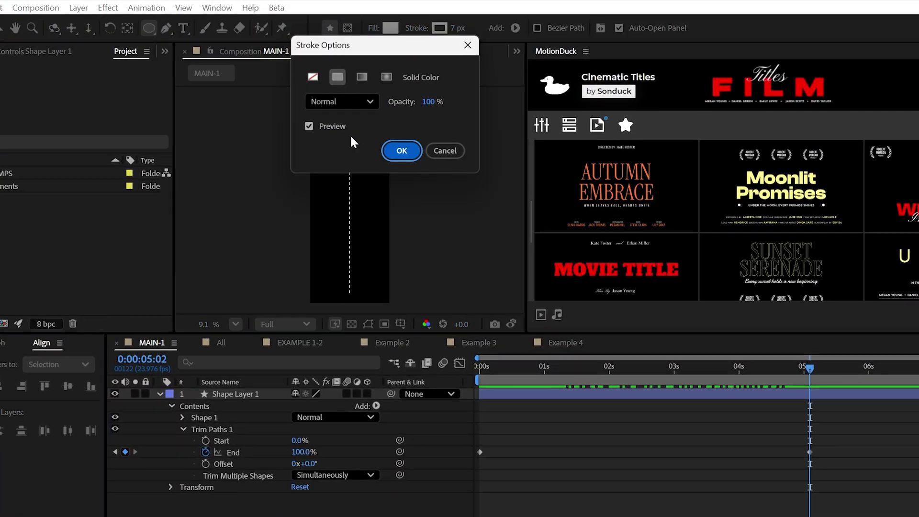
pyautogui.click(402, 151)
pyautogui.scroll(5, 368, 190)
pyautogui.click(368, 190)
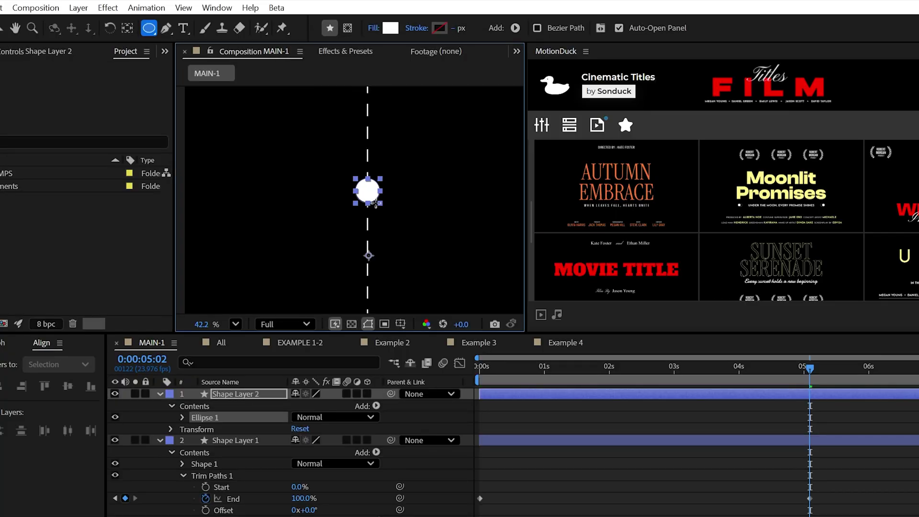
# Copy the line's path into the circle layer's Position, align the last keyframe with the line's final End keyframe, and preview the motion
pyautogui.click(183, 475)
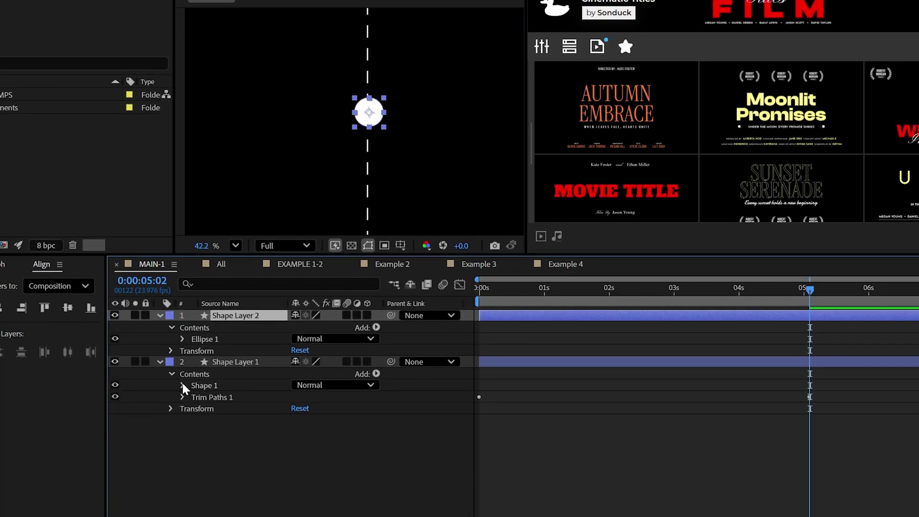
pyautogui.click(193, 397)
pyautogui.click(234, 409)
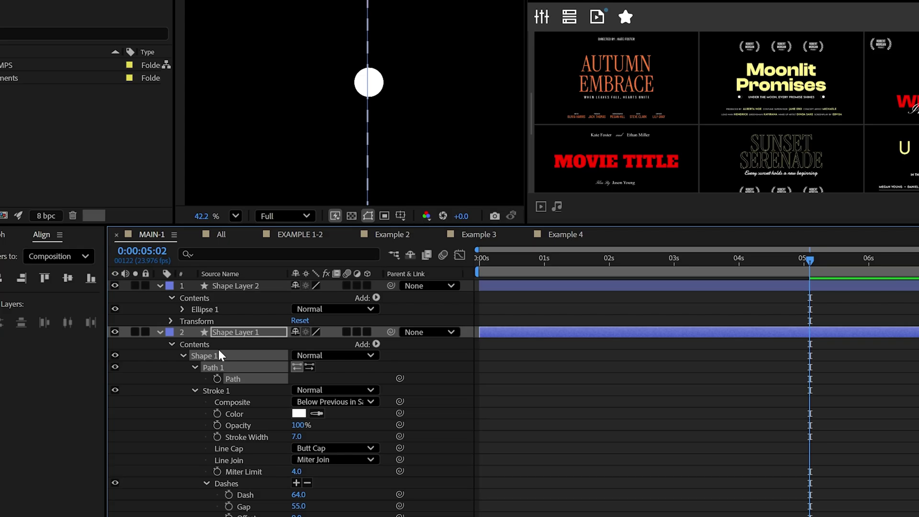
pyautogui.click(159, 332)
pyautogui.click(171, 321)
pyautogui.click(214, 343)
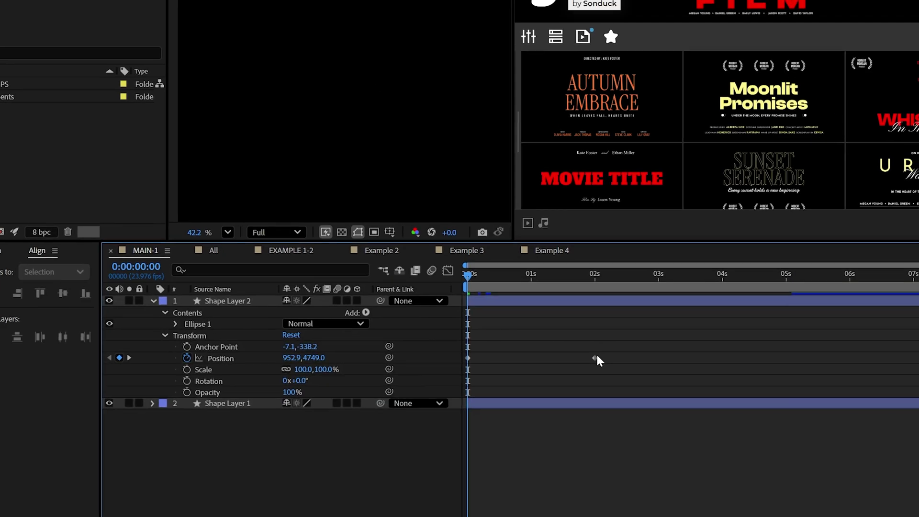
pyautogui.moveTo(609, 344); pyautogui.dragTo(805, 344)
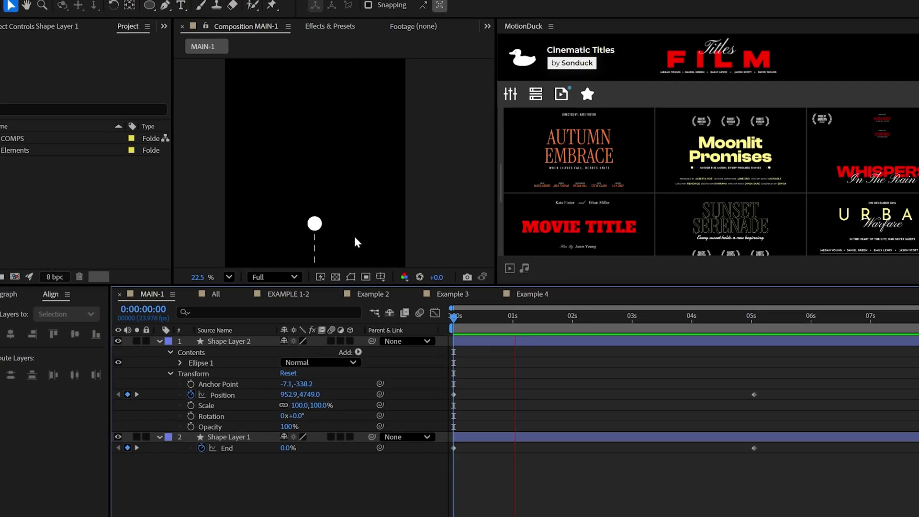
pyautogui.press('space')
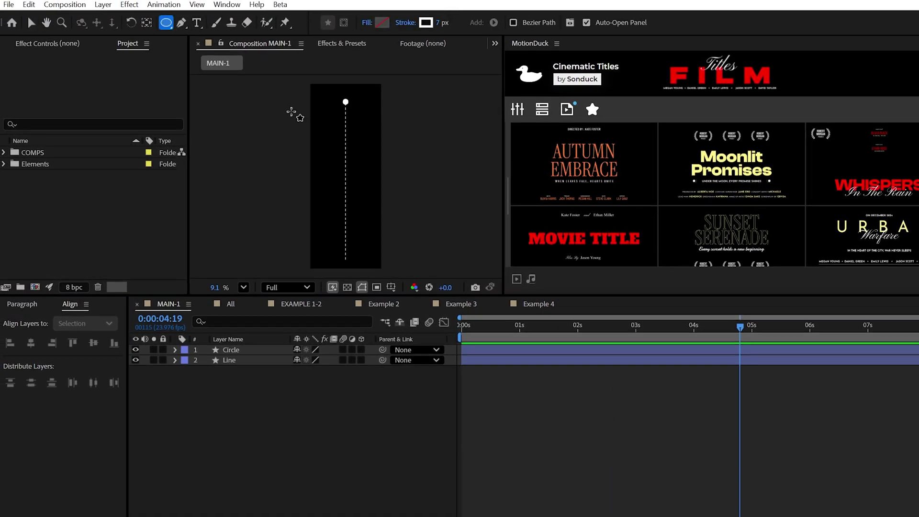
# Draw three large outlined circles along the dashed line in one shape layer, and give Ellipse 3's stroke a dash and gap of 10
pyautogui.moveTo(345, 175)
pyautogui.mouseDown()
pyautogui.moveTo(374, 204)
pyautogui.moveTo(370, 179)
pyautogui.mouseUp()
pyautogui.click(238, 346)
pyautogui.scroll(3, 333, 159)
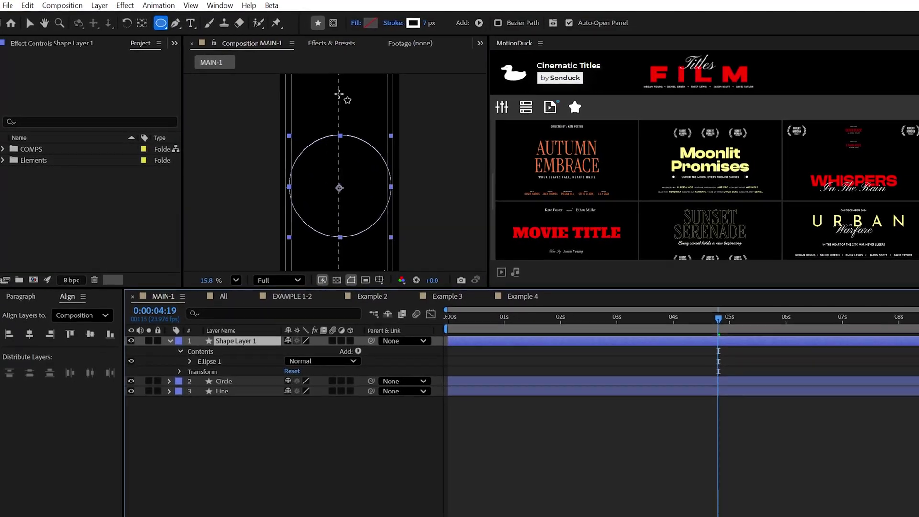
pyautogui.moveTo(339, 95); pyautogui.dragTo(362, 146)
pyautogui.moveTo(335, 223); pyautogui.dragTo(337, 155)
pyautogui.moveTo(340, 196); pyautogui.dragTo(366, 249)
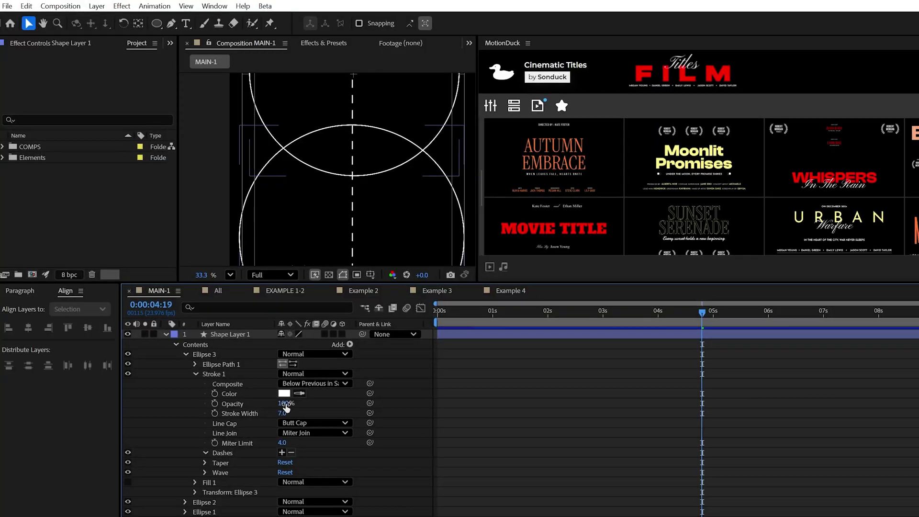
pyautogui.click(284, 454)
pyautogui.click(283, 455)
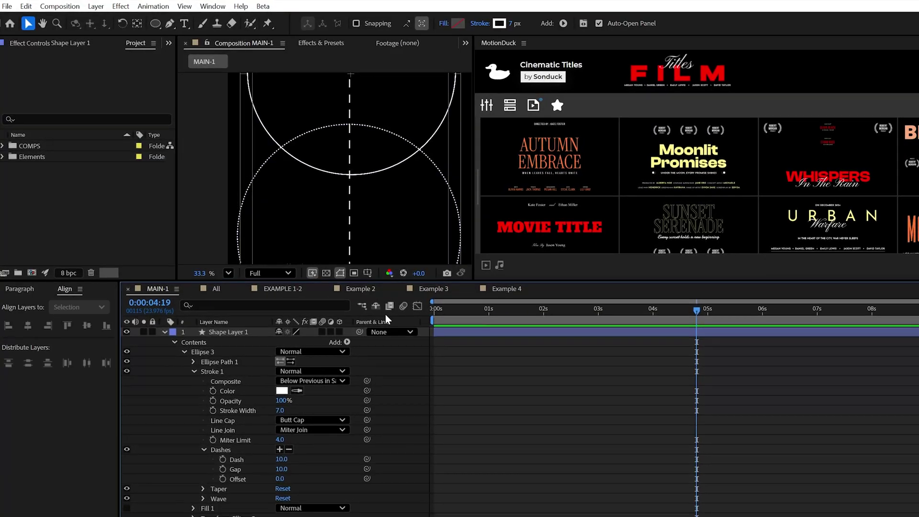
# Create a new black solid 4000 px wide
pyautogui.click(96, 9)
pyautogui.moveTo(114, 19)
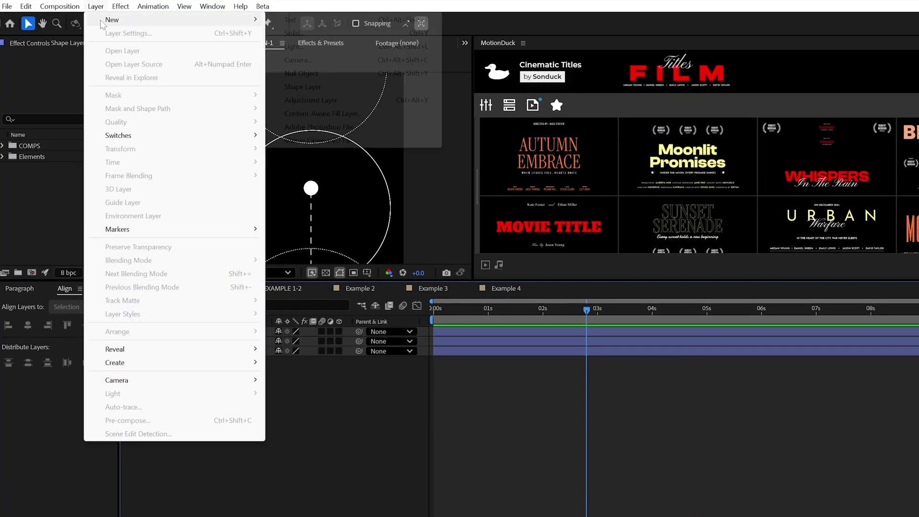
pyautogui.click(300, 37)
pyautogui.press('Tab')
pyautogui.write('400')
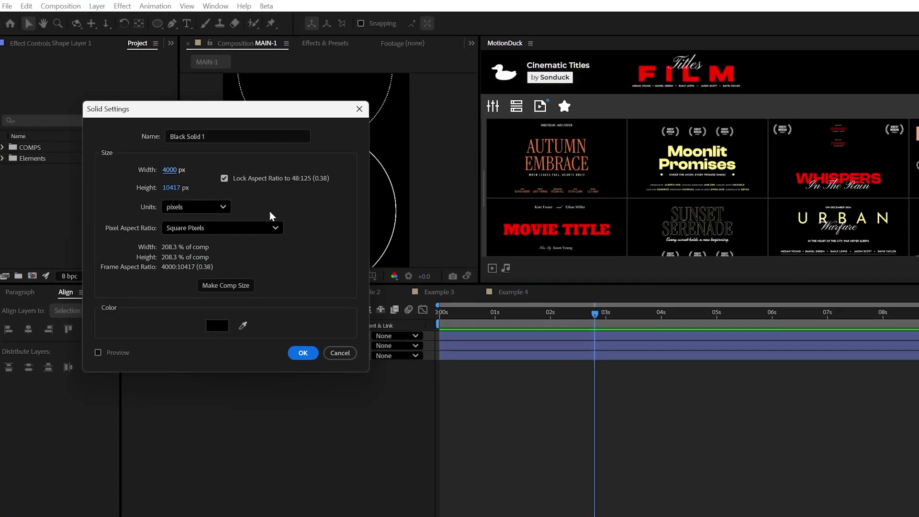
pyautogui.press('Return')
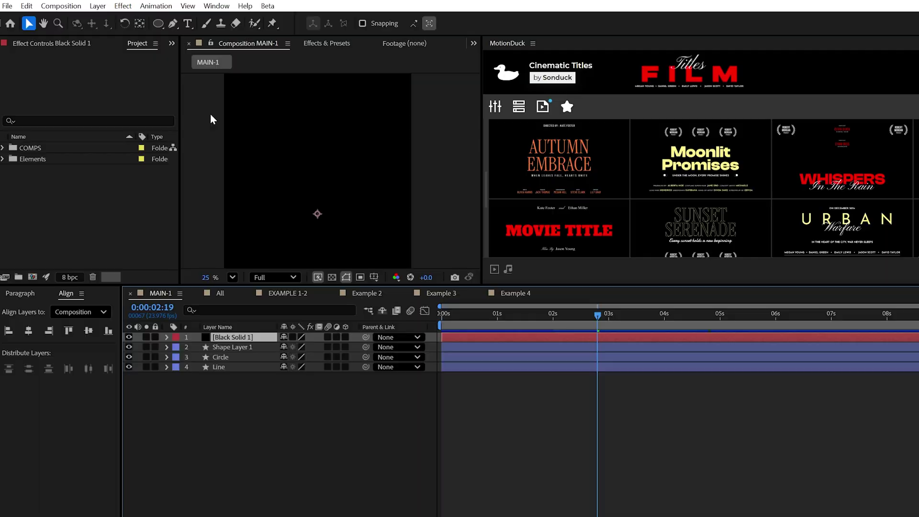
# Find the Grid effect and apply it to the black solid
pyautogui.click(325, 43)
pyautogui.click(326, 57)
pyautogui.write('Grid')
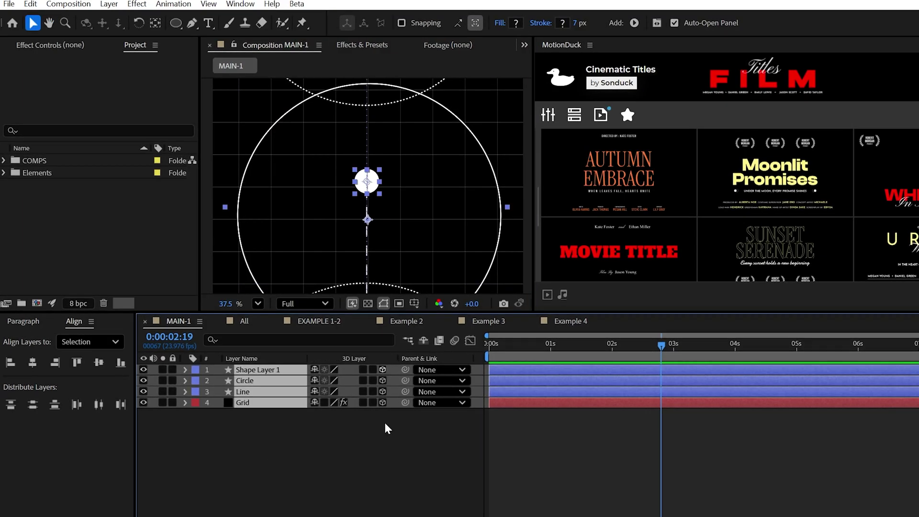
# Pre-compose all four layers as Design, then make it a 3D layer with collapsed transformations
pyautogui.click(109, 4)
pyautogui.click(169, 473)
pyautogui.write('Design')
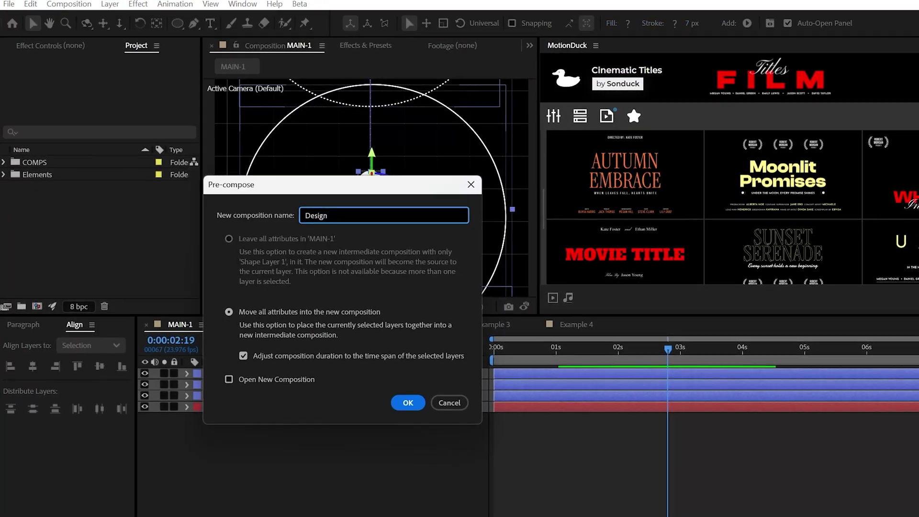
pyautogui.press('Return')
pyautogui.click(388, 375)
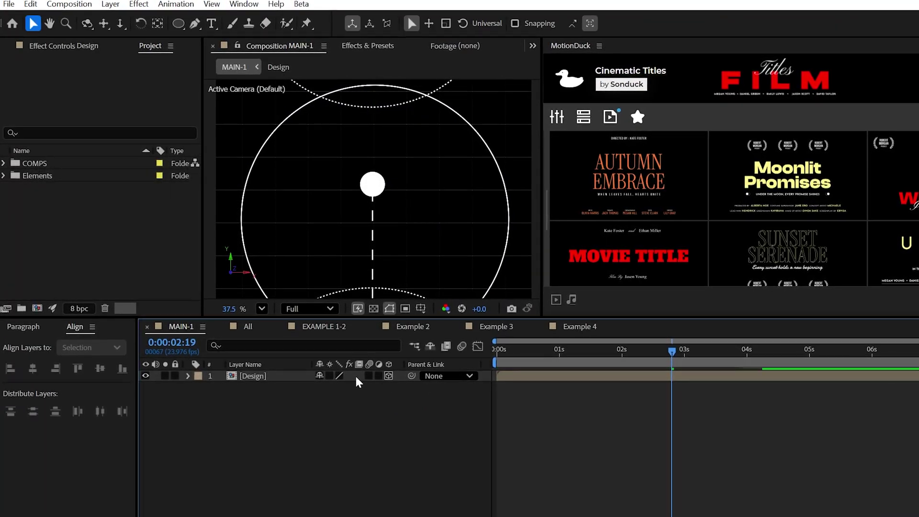
pyautogui.click(329, 375)
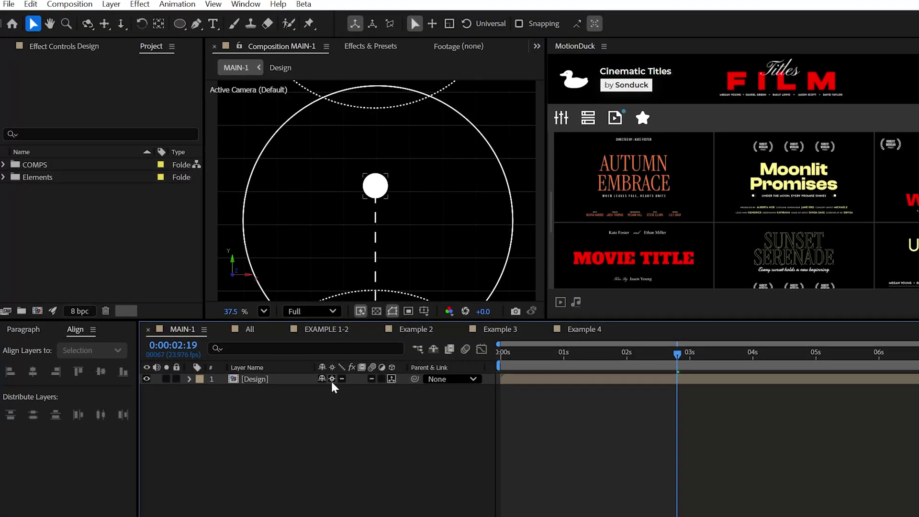
# Set the MAIN-1 composition height to 1080 px
pyautogui.click(69, 4)
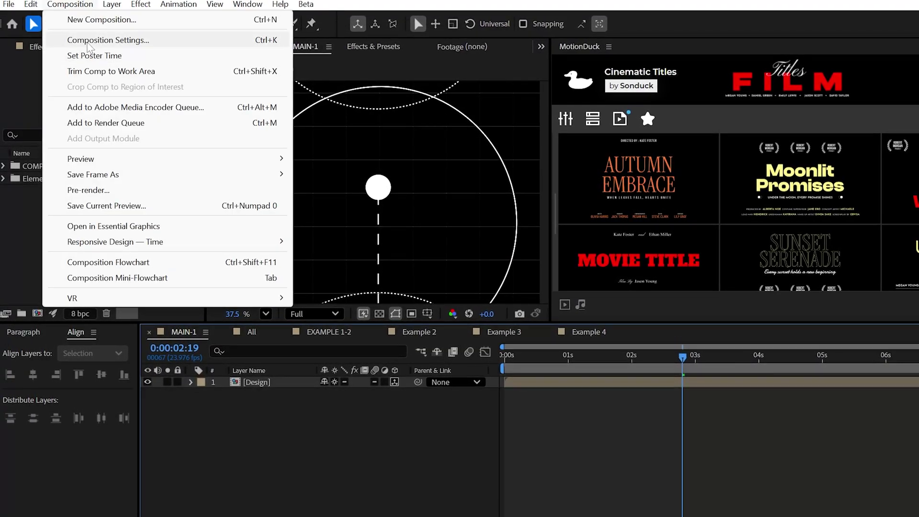
pyautogui.click(88, 40)
pyautogui.write('1080')
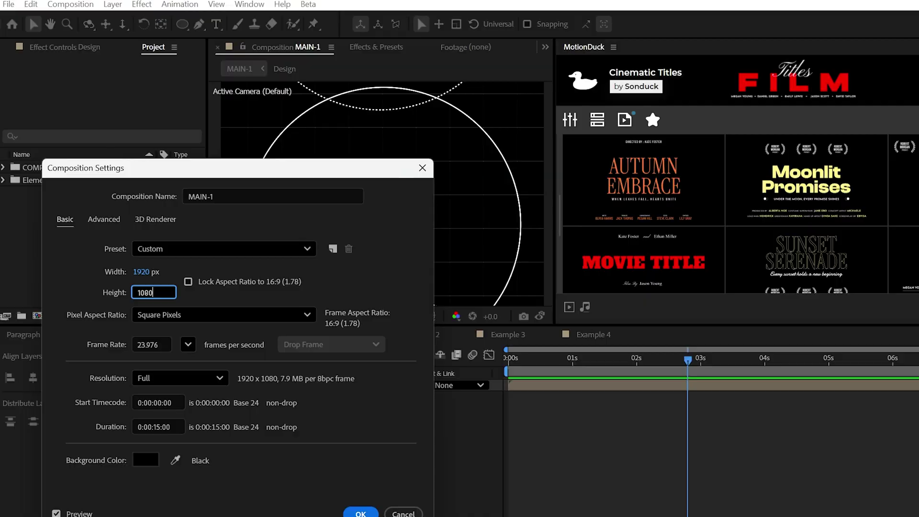
pyautogui.press('Return')
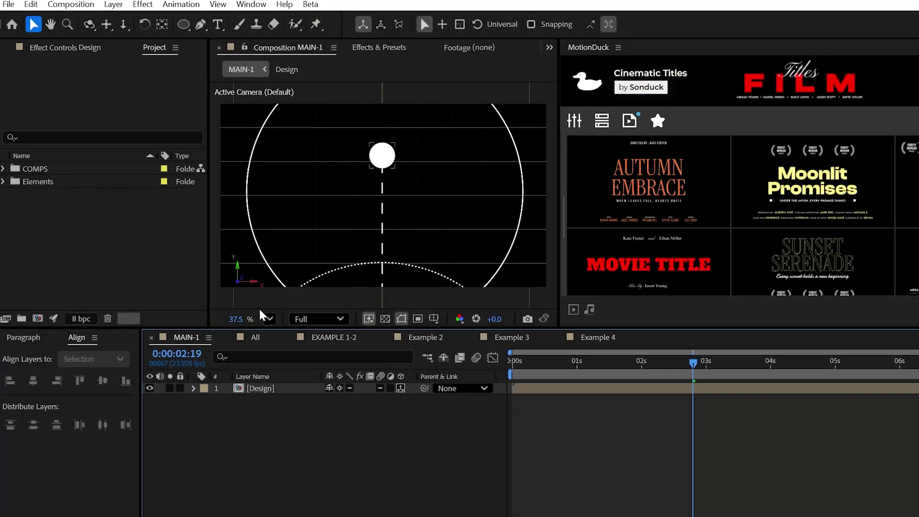
# Add a new camera with the default settings to MAIN-1
pyautogui.click(268, 317)
pyautogui.click(283, 336)
pyautogui.rightClick(165, 409)
pyautogui.moveTo(249, 423)
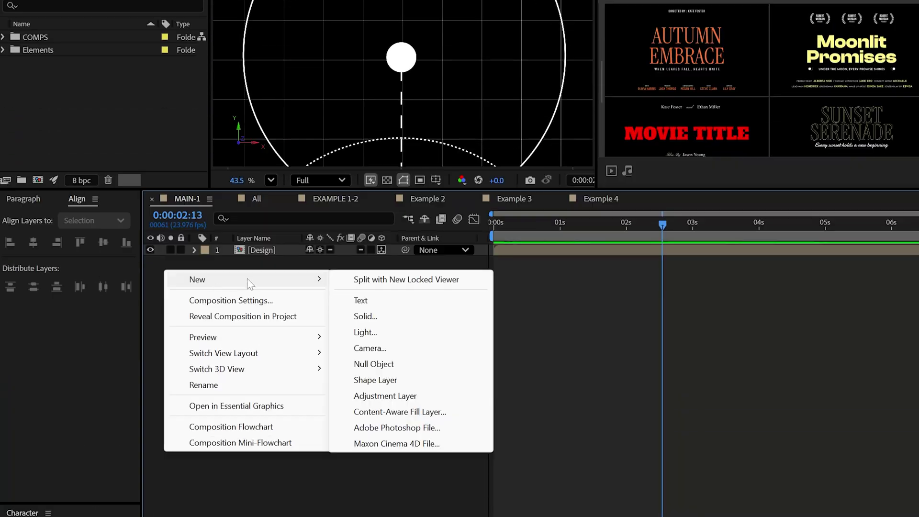
pyautogui.click(377, 347)
pyautogui.press('Return')
# Create a 3D null object and parent Camera 1 to it
pyautogui.rightClick(180, 277)
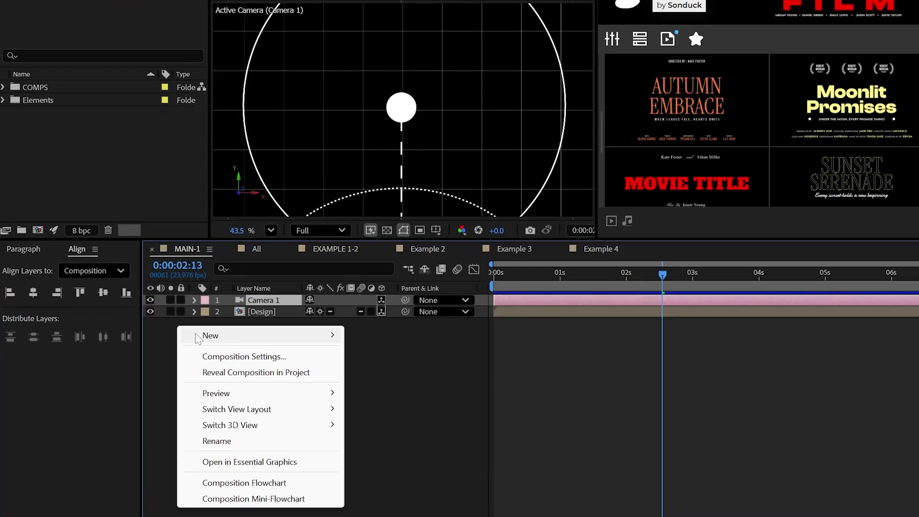
pyautogui.moveTo(211, 286)
pyautogui.click(386, 391)
pyautogui.click(380, 272)
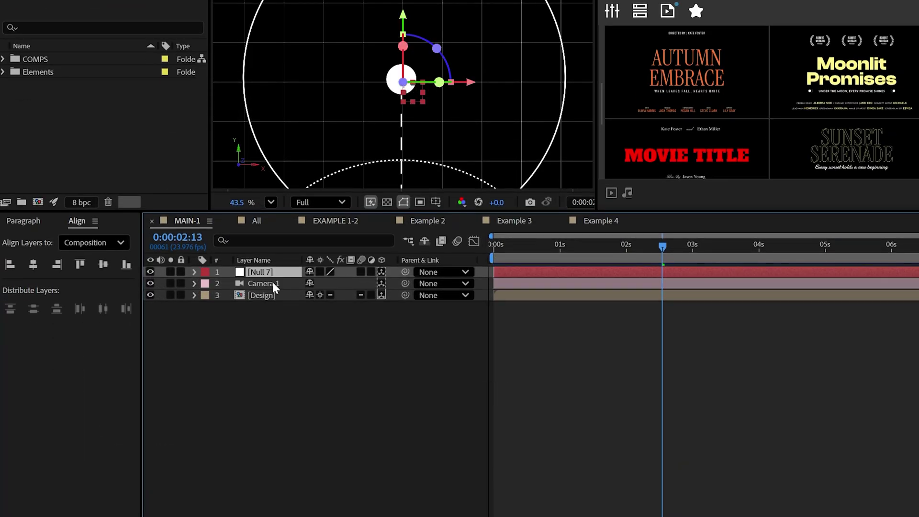
pyautogui.click(272, 282)
pyautogui.moveTo(254, 274); pyautogui.dragTo(255, 276)
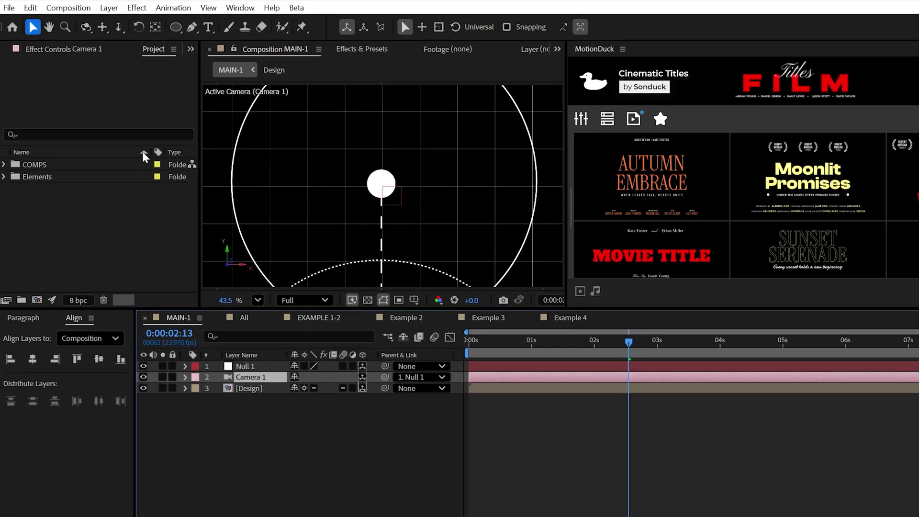
# Orbit the camera to a low tilted view of the design, and set Null 1's Z Rotation to 30°
pyautogui.moveTo(383, 171); pyautogui.dragTo(383, 146)
pyautogui.click(249, 368)
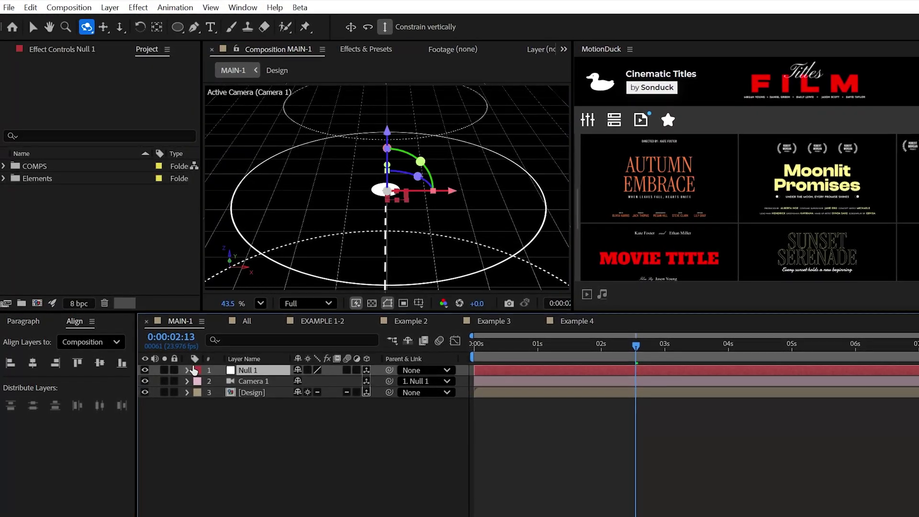
pyautogui.press('r')
pyautogui.moveTo(302, 414); pyautogui.dragTo(322, 416)
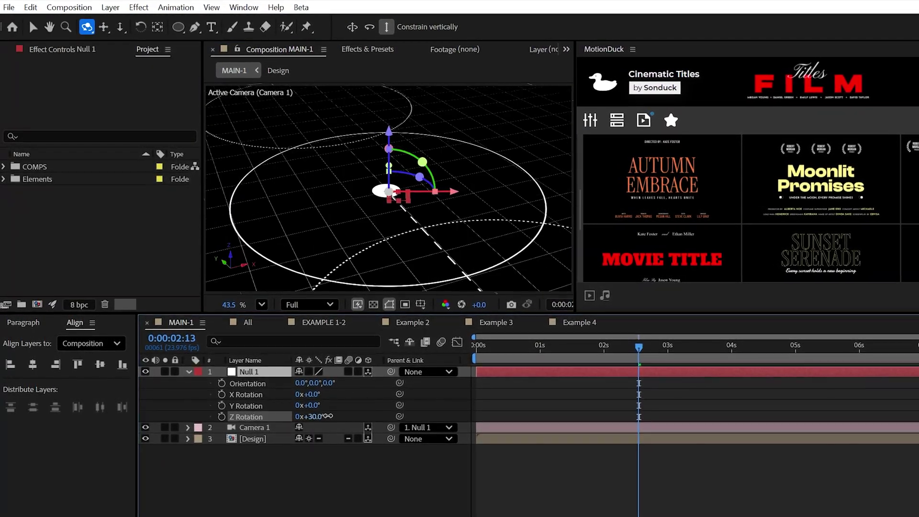
pyautogui.press('F2')
pyautogui.press('v')
pyautogui.click(190, 373)
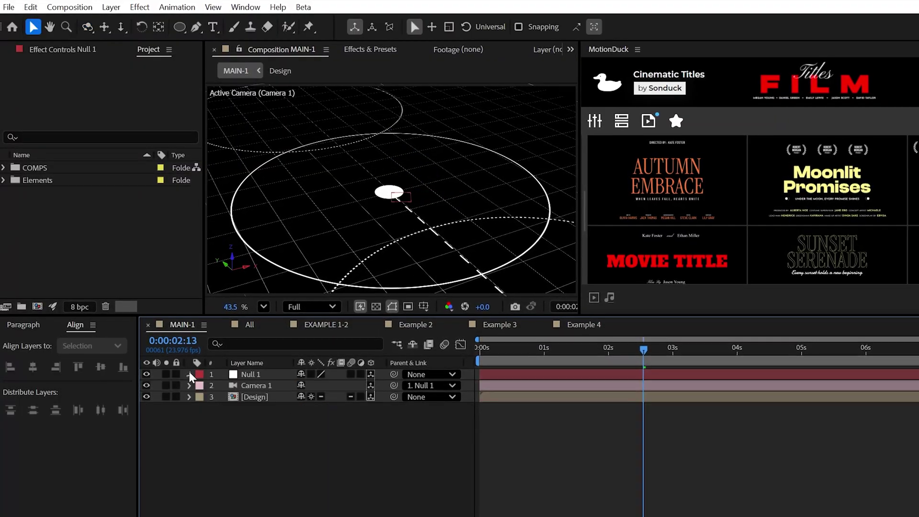
pyautogui.click(190, 374)
# Animate Null 1's Position along Y from 1930 at the timeline start to a far negative value at 5 seconds
pyautogui.click(253, 374)
pyautogui.press('p')
pyautogui.moveTo(493, 349); pyautogui.dragTo(454, 355)
pyautogui.moveTo(319, 387); pyautogui.dragTo(425, 386)
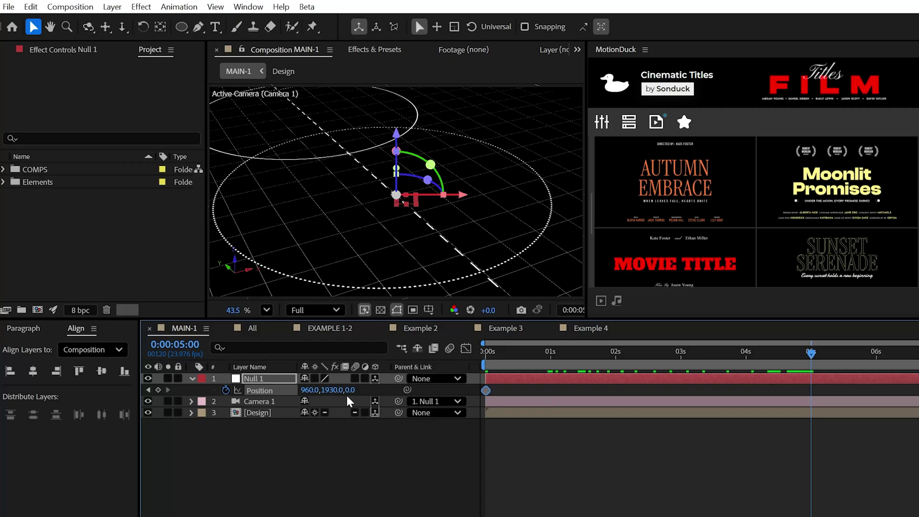
pyautogui.moveTo(332, 389); pyautogui.dragTo(89, 389)
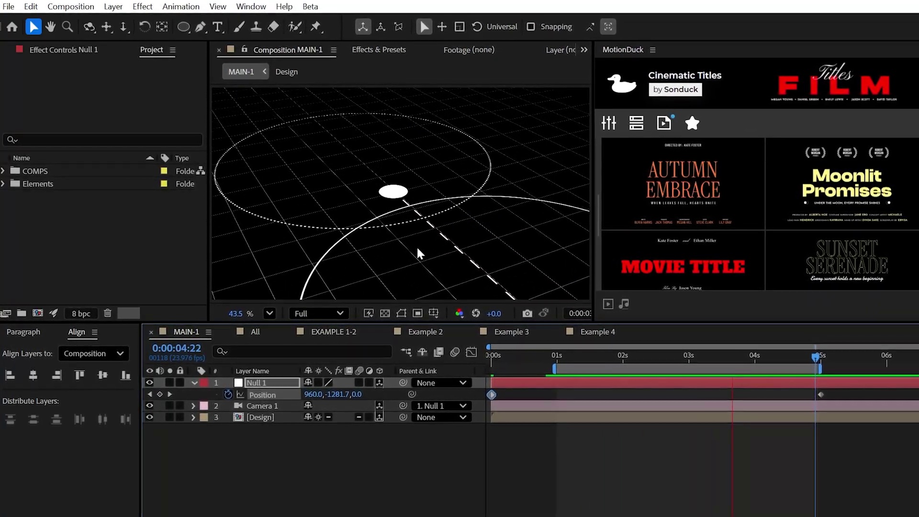
pyautogui.moveTo(648, 357); pyautogui.dragTo(695, 359)
pyautogui.press('F2')
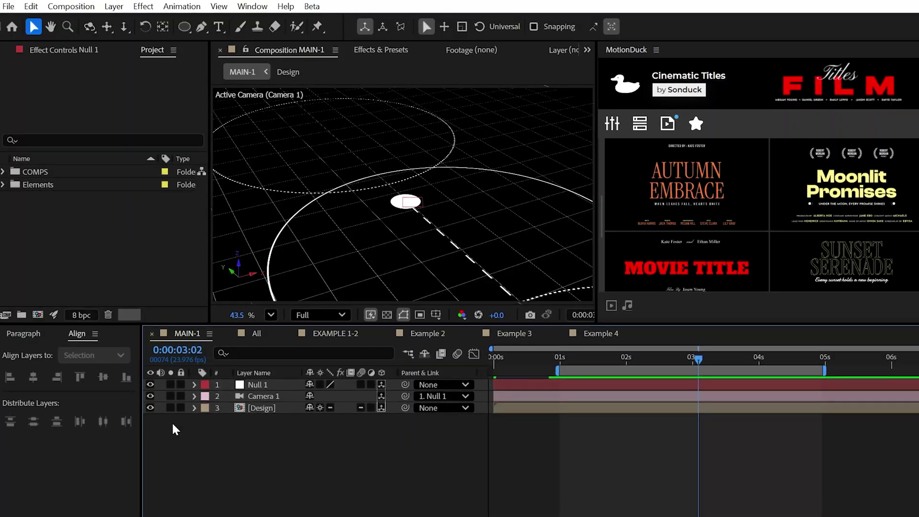
# Add an adjustment layer on top of MAIN-1 and apply the Glow effect with a radius of 56
pyautogui.rightClick(173, 424)
pyautogui.moveTo(302, 436)
pyautogui.click(369, 387)
pyautogui.click(381, 50)
pyautogui.moveTo(259, 65); pyautogui.dragTo(214, 64)
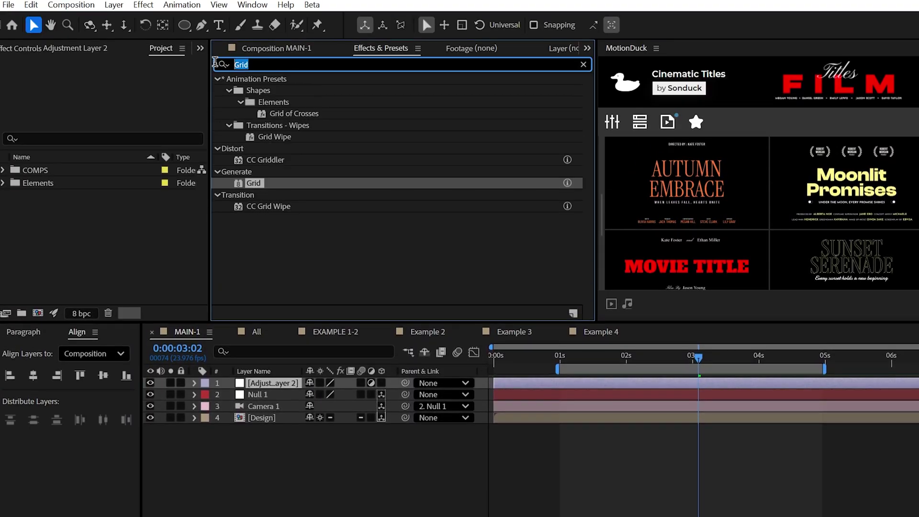
pyautogui.moveTo(262, 390); pyautogui.dragTo(262, 385)
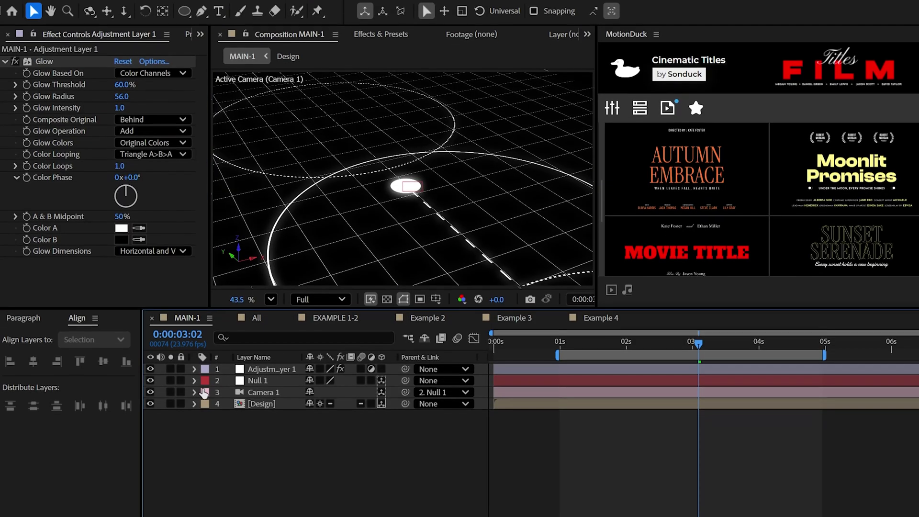
# Turn on Camera 1's Depth of Field and increase its aperture to blur the out-of-focus areas
pyautogui.click(194, 405)
pyautogui.click(207, 429)
pyautogui.click(309, 399)
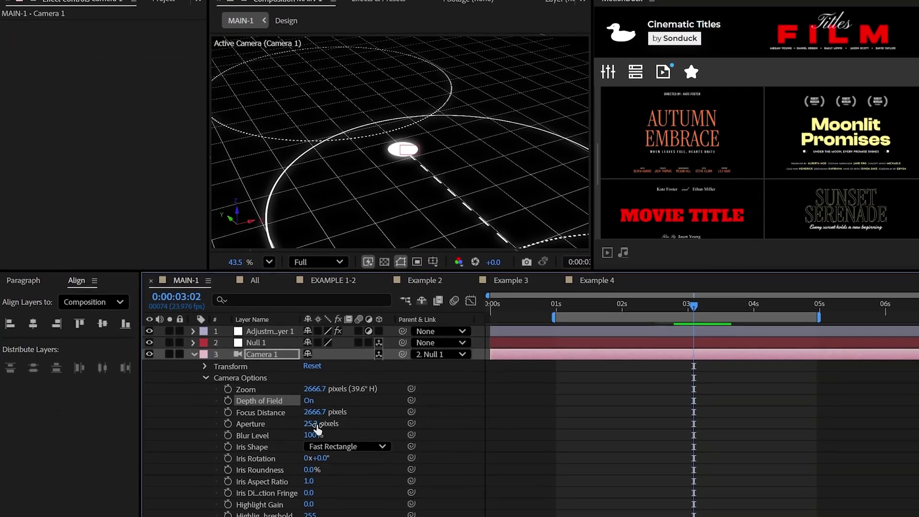
pyautogui.moveTo(314, 421); pyautogui.dragTo(426, 430)
pyautogui.press('F2')
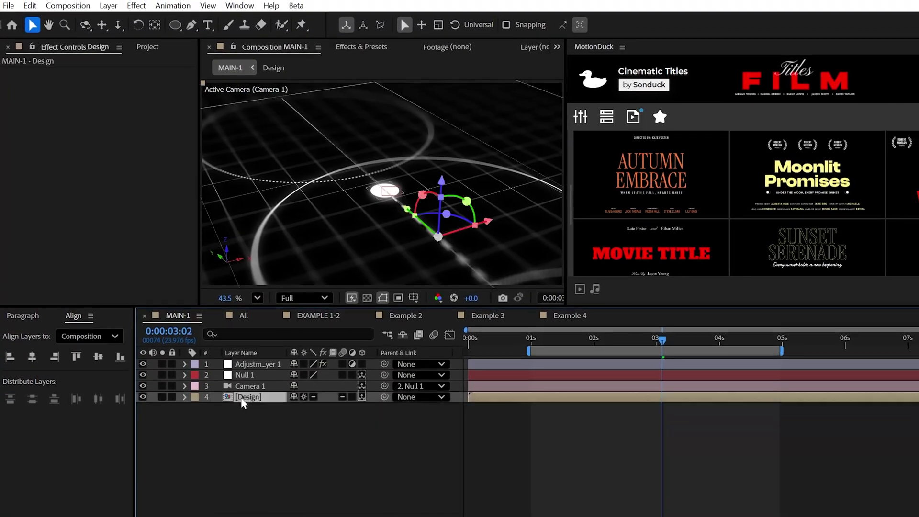
# In the Design composition, duplicate Shape Layer 1, Circle and Line, and parent the duplicates to the Grid layer
pyautogui.doubleClick(244, 390)
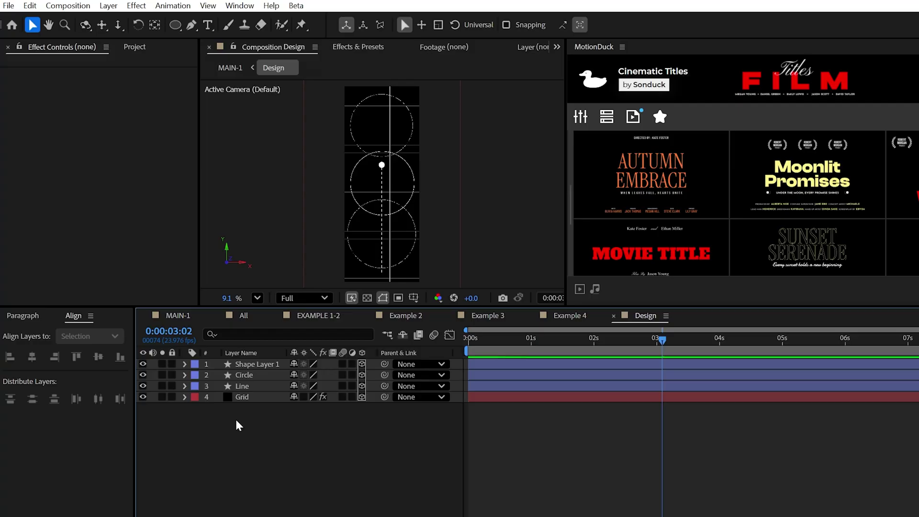
pyautogui.click(242, 387)
pyautogui.keyDown('shift'); pyautogui.click(249, 364); pyautogui.keyUp('shift')
pyautogui.hotkey('ctrl', 'd')
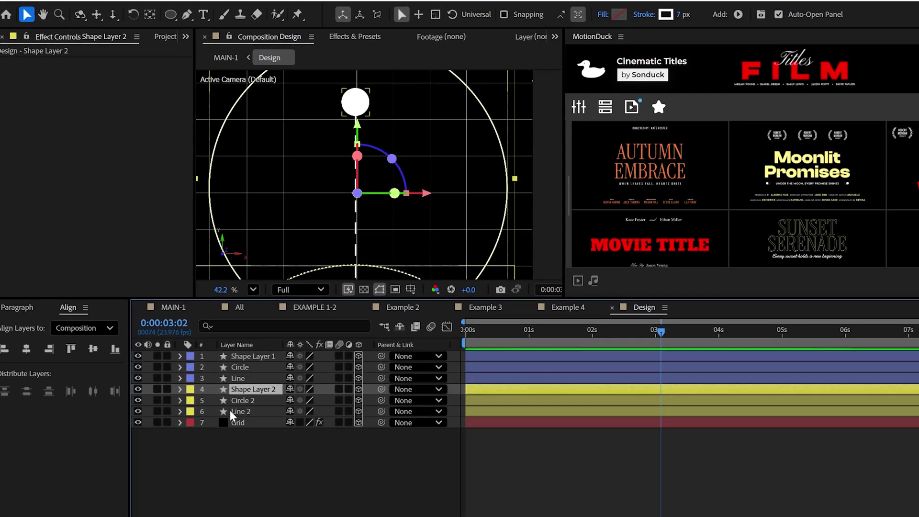
pyautogui.keyDown('shift'); pyautogui.click(231, 411); pyautogui.keyUp('shift')
pyautogui.moveTo(381, 389); pyautogui.dragTo(244, 423)
# Set the Grid layer's Z position to 100
pyautogui.click(244, 423)
pyautogui.press('p')
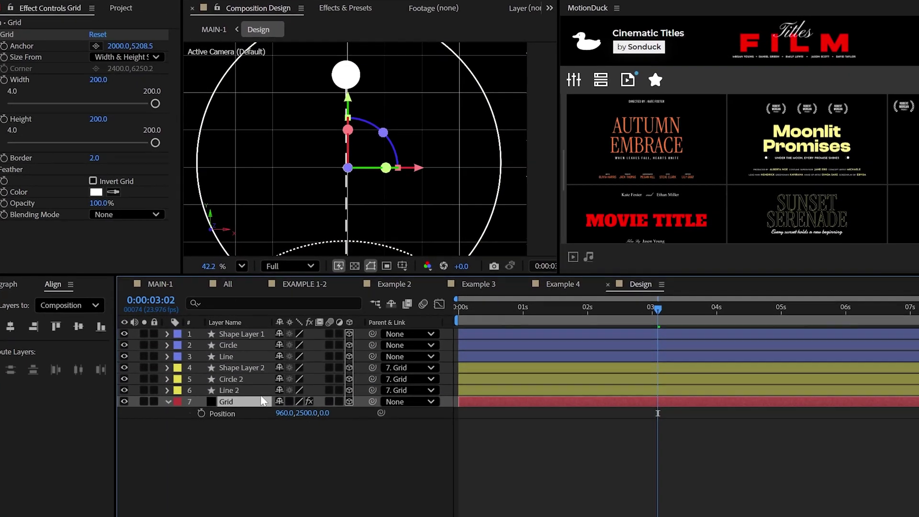
pyautogui.click(325, 413)
pyautogui.write('100')
pyautogui.press('Return')
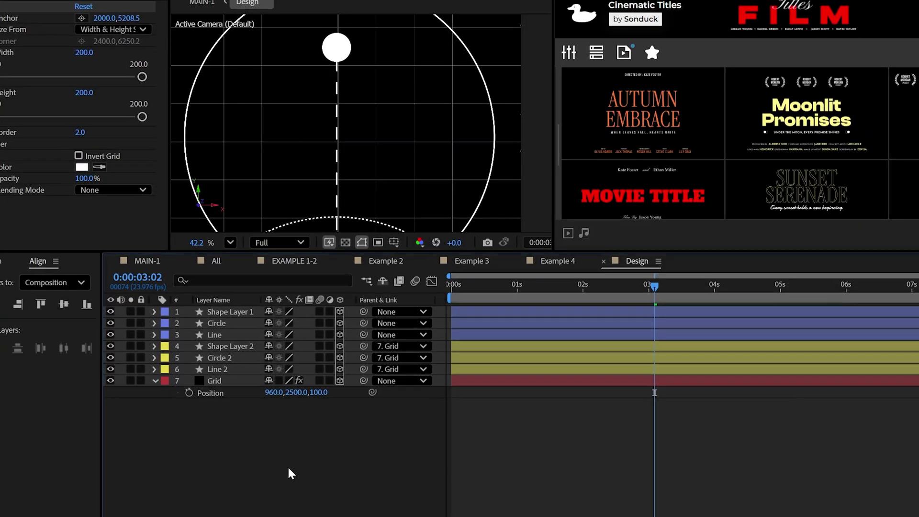
# Apply Gaussian Blur with a blurriness of 10 to Shape Layer 2, and copy the effect to Circle 2 and Line 2
pyautogui.click(332, 50)
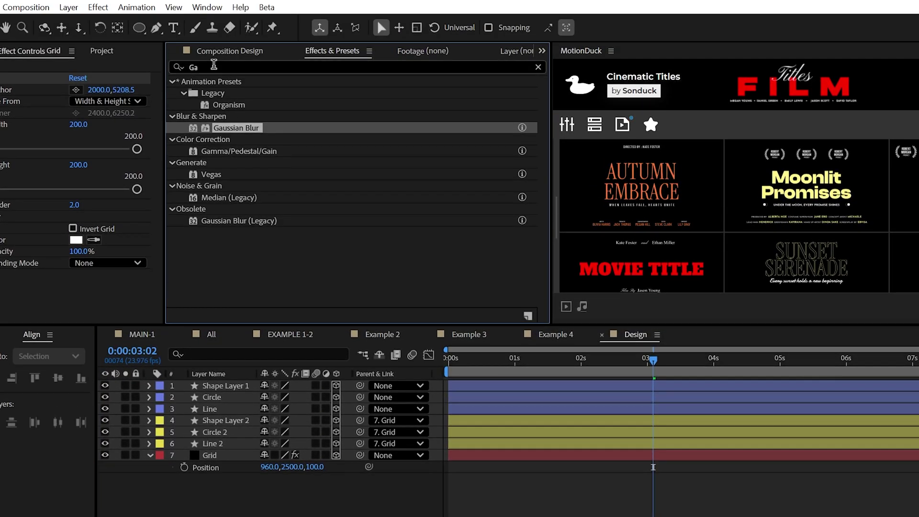
pyautogui.moveTo(247, 93); pyautogui.dragTo(222, 420)
pyautogui.click(80, 89)
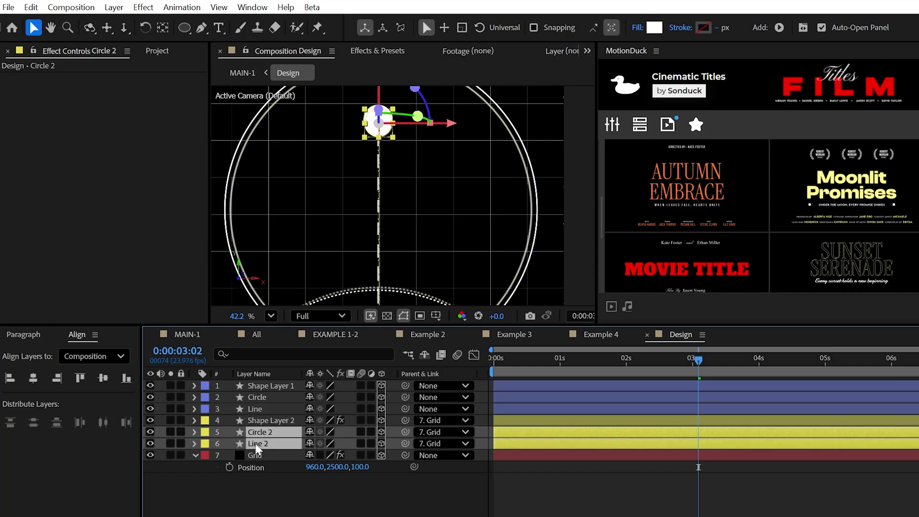
pyautogui.hotkey('ctrl', 'v')
pyautogui.press('u')
pyautogui.press('e')
# Set the opacity of Shape Layer 2, Circle 2 and Line 2 to 40%
pyautogui.click(266, 420)
pyautogui.press('e')
pyautogui.keyDown('shift'); pyautogui.click(258, 443); pyautogui.keyUp('shift')
pyautogui.press('t')
pyautogui.moveTo(312, 432); pyautogui.dragTo(264, 430)
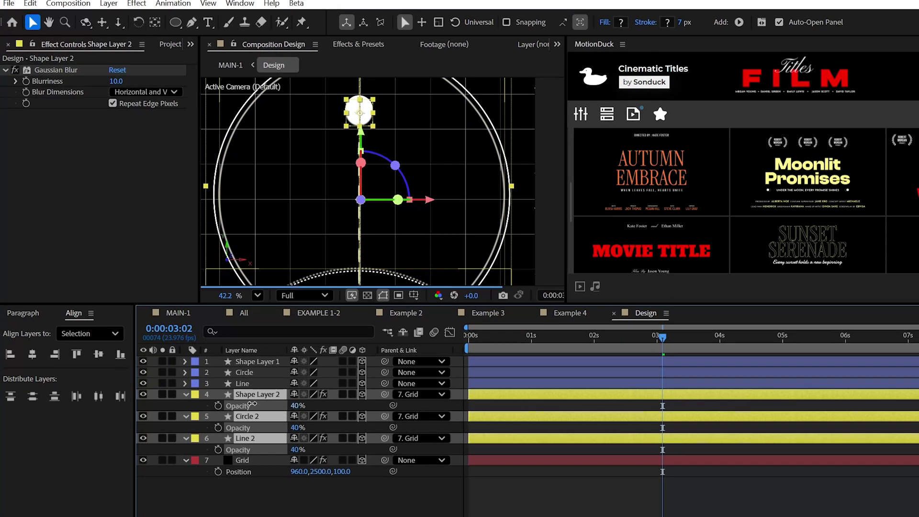
# In MAIN-1, create a black solid and place it beneath all other layers
pyautogui.click(232, 66)
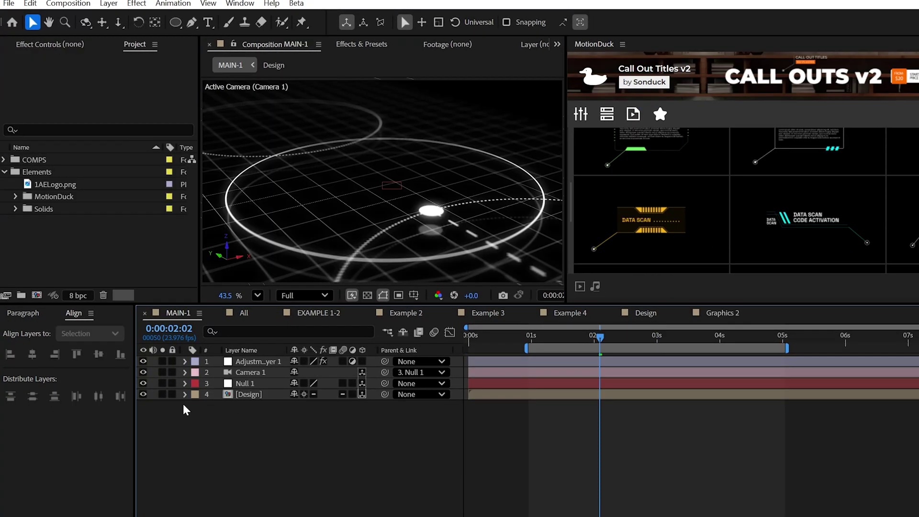
pyautogui.rightClick(166, 410)
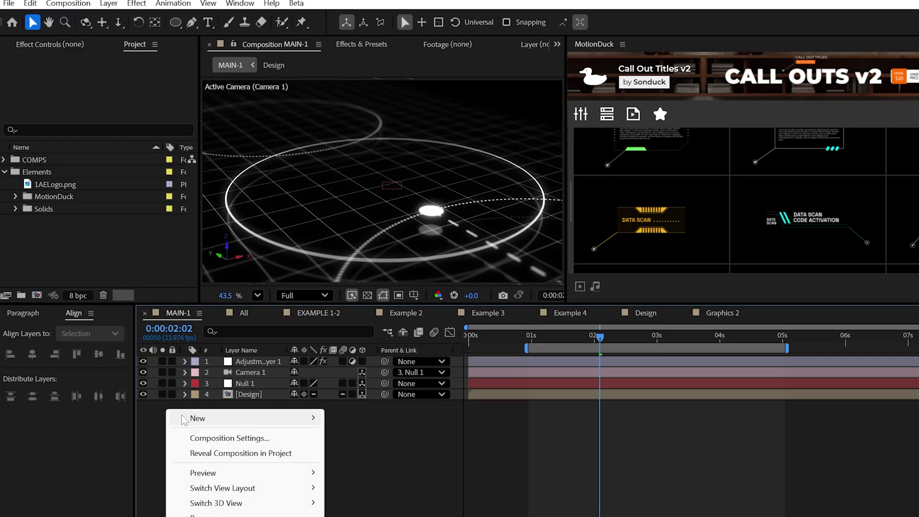
pyautogui.moveTo(198, 418)
pyautogui.click(357, 366)
pyautogui.click(329, 293)
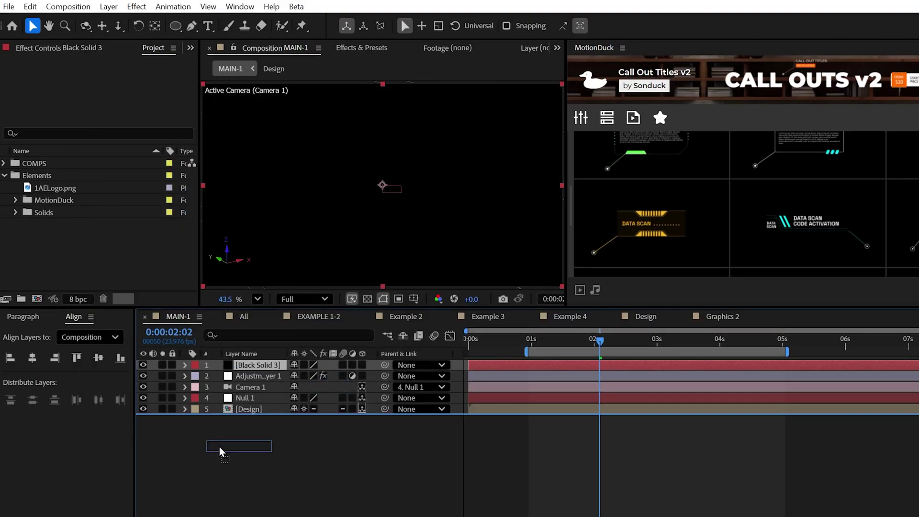
pyautogui.moveTo(219, 447); pyautogui.dragTo(220, 442)
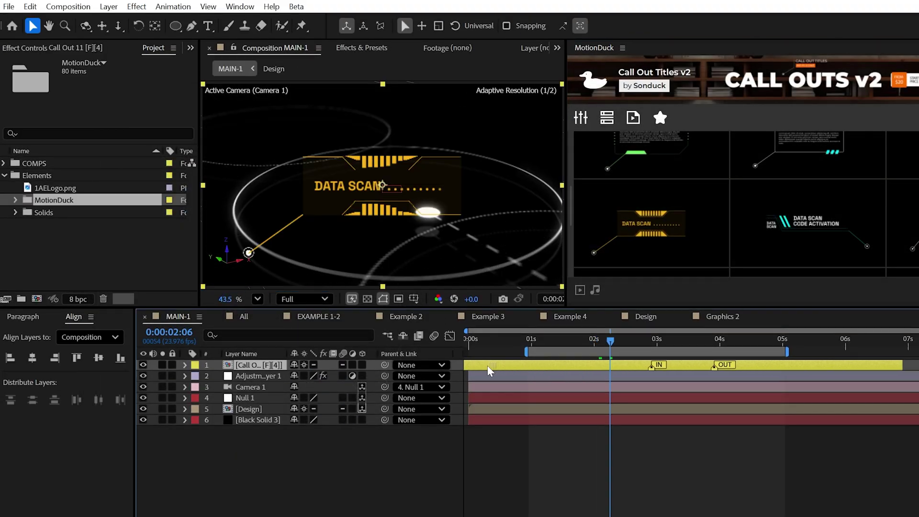
# Shift the Data Scan callout layer earlier in time, make it 3D with collapsed transformations, and adjust its rotation
pyautogui.moveTo(488, 366); pyautogui.dragTo(446, 367)
pyautogui.click(362, 365)
pyautogui.click(303, 365)
pyautogui.press('r')
pyautogui.moveTo(307, 387)
pyautogui.mouseDown()
pyautogui.moveTo(335, 387)
pyautogui.moveTo(271, 382)
pyautogui.moveTo(316, 358)
pyautogui.moveTo(341, 369)
pyautogui.moveTo(304, 388)
pyautogui.mouseUp()
pyautogui.press('p')
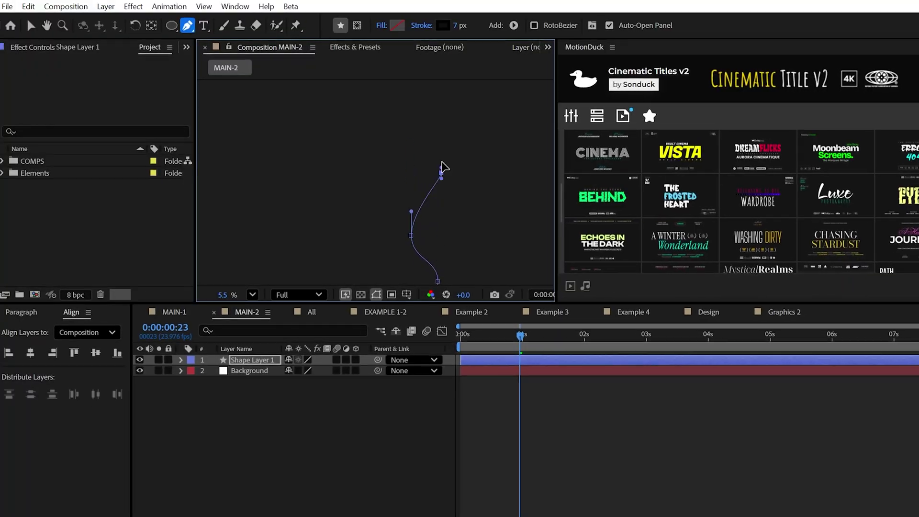
# Add Trim Paths to the curved line in MAIN-2 and reduce its End value at the timeline start
pyautogui.click(183, 364)
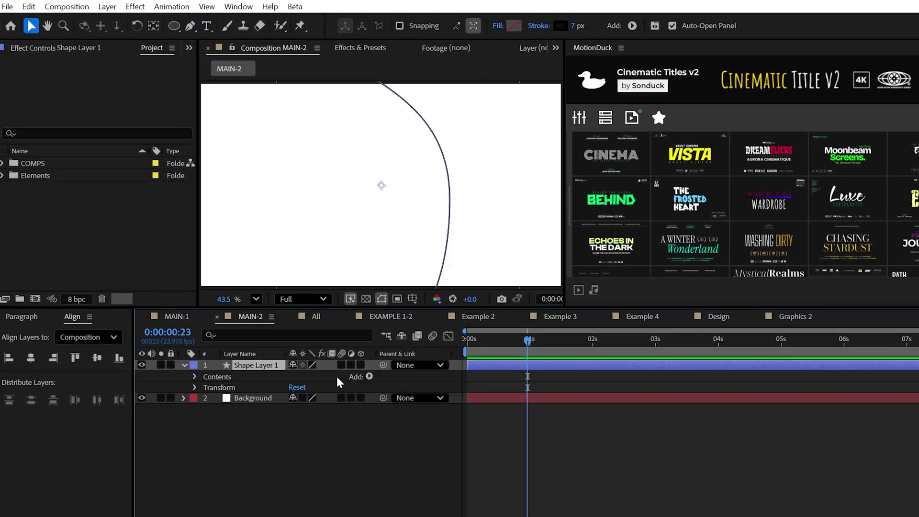
pyautogui.click(369, 376)
pyautogui.click(334, 361)
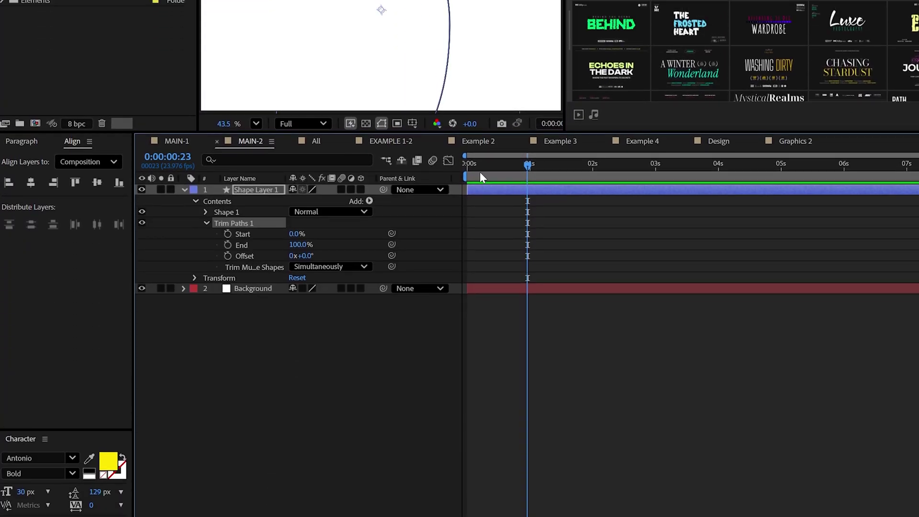
pyautogui.click(467, 110)
pyautogui.moveTo(297, 190); pyautogui.dragTo(262, 187)
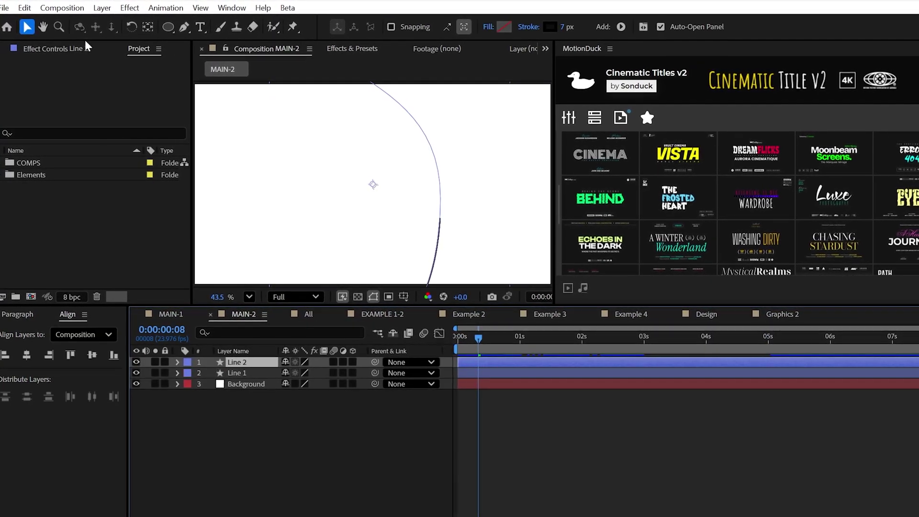
# Flip the Line 2 layer horizontally to mirror Line 1
pyautogui.click(102, 8)
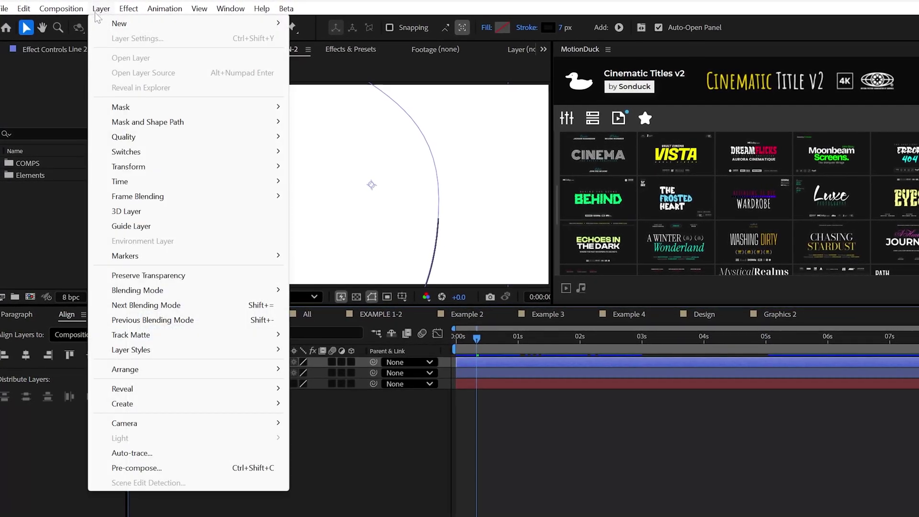
pyautogui.moveTo(191, 166)
pyautogui.click(342, 282)
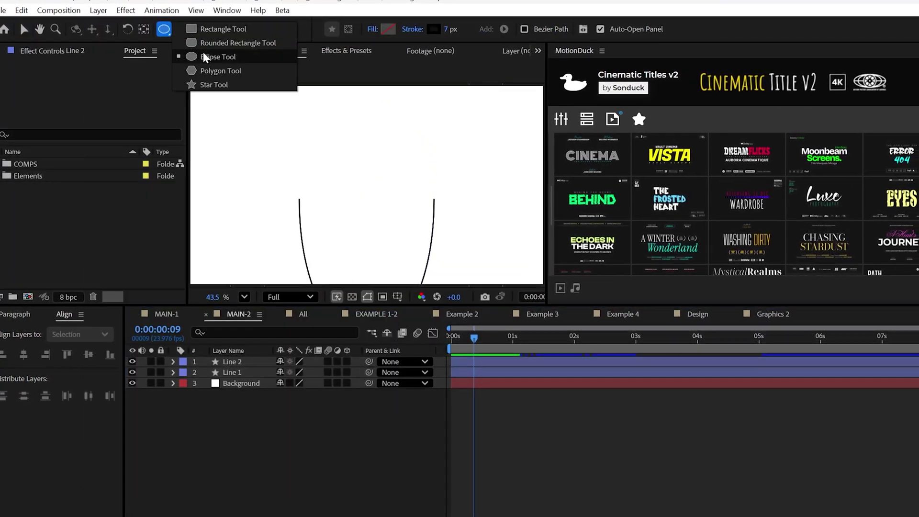
# Draw a small circle with a black fill and no stroke near the end of Line 1
pyautogui.click(213, 55)
pyautogui.click(387, 28)
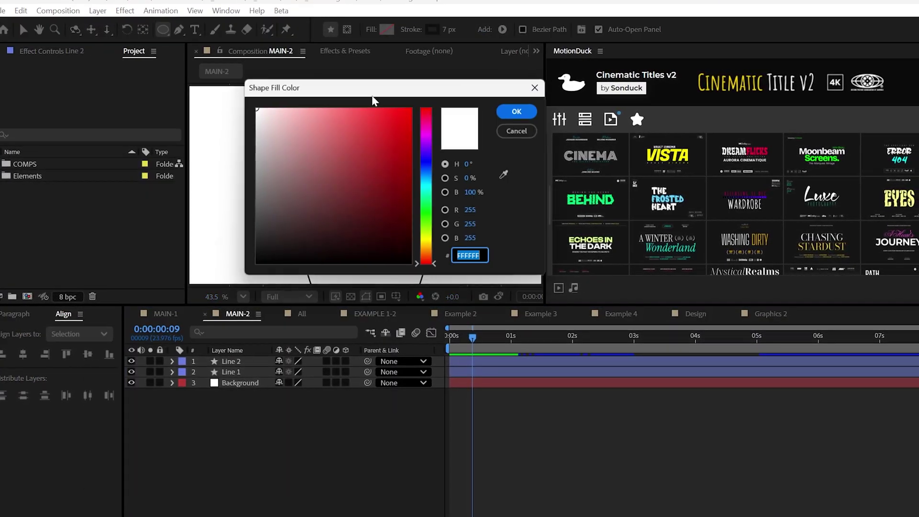
pyautogui.click(521, 111)
pyautogui.click(410, 29)
pyautogui.click(391, 143)
pyautogui.moveTo(391, 159); pyautogui.dragTo(423, 190)
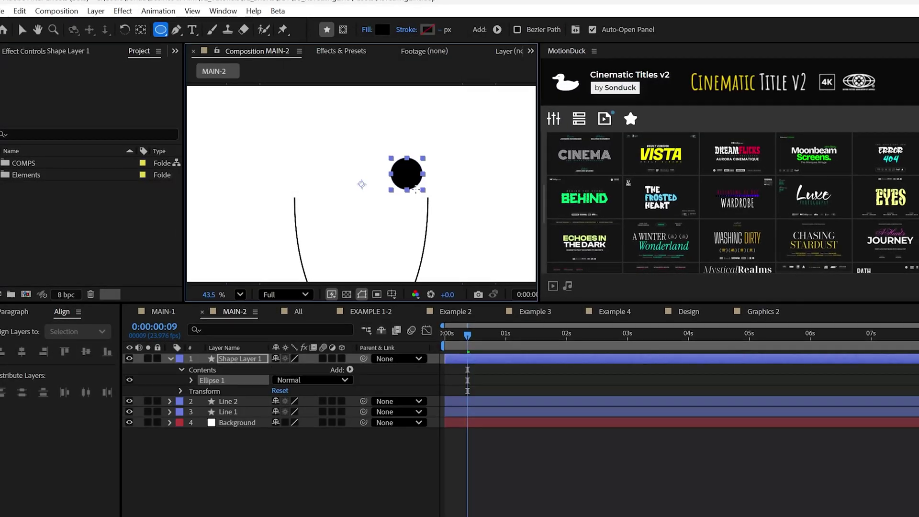
# Copy Line 1's path into the black circle's Position so that the circle travels along the line
pyautogui.click(228, 409)
pyautogui.click(169, 409)
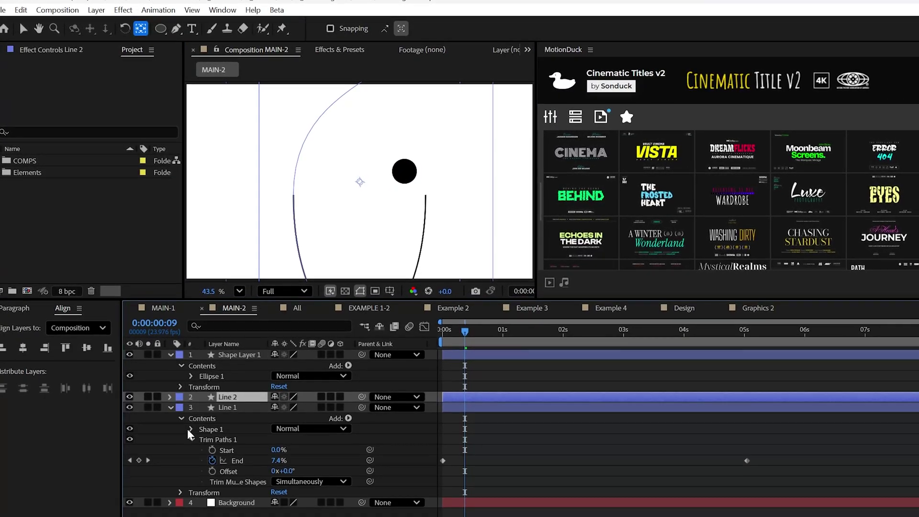
pyautogui.click(234, 364)
pyautogui.press('p')
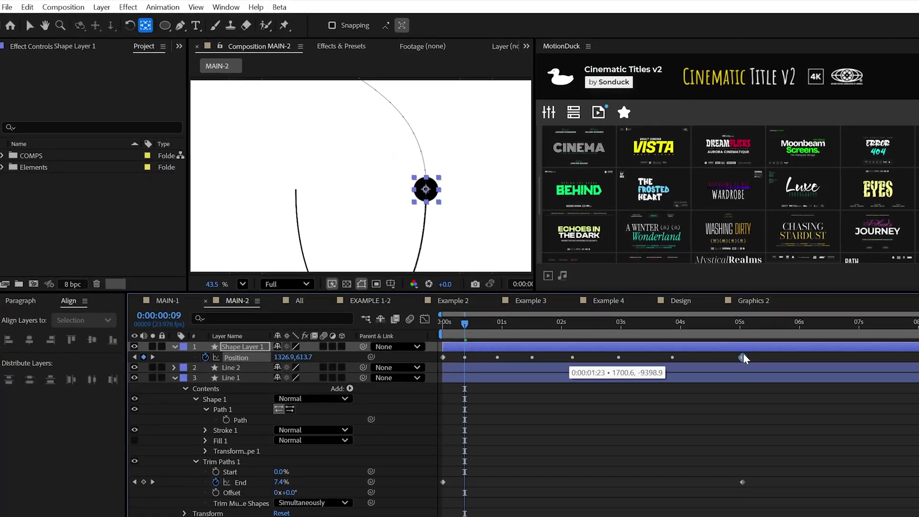
# Create a null object in MAIN-2 and parent both circle layers and both line layers to it
pyautogui.rightClick(219, 415)
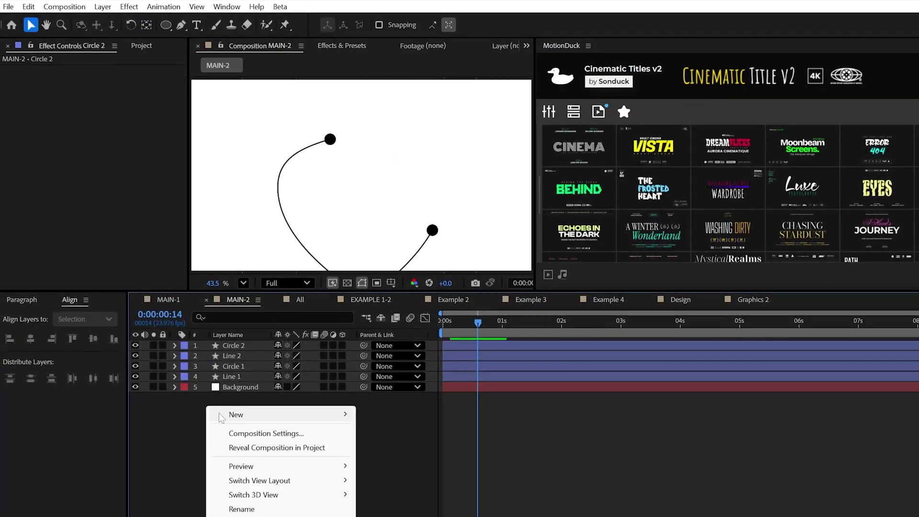
pyautogui.moveTo(225, 414)
pyautogui.click(393, 493)
pyautogui.click(233, 354)
pyautogui.keyDown('shift'); pyautogui.click(232, 386); pyautogui.keyUp('shift')
pyautogui.moveTo(363, 354); pyautogui.dragTo(328, 360)
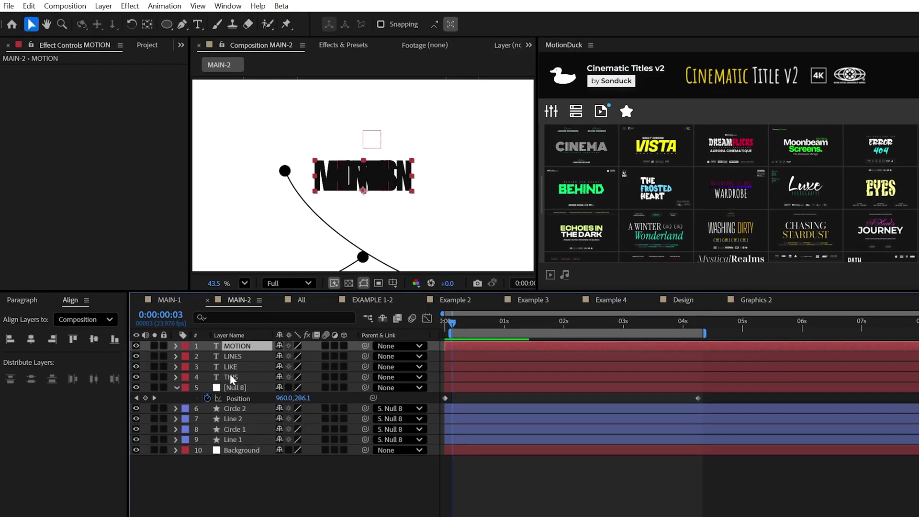
# Parent the MOTION, LINES, LIKE and THIS text layers to the null and move to frame 7
pyautogui.keyDown('shift'); pyautogui.click(230, 377); pyautogui.keyUp('shift')
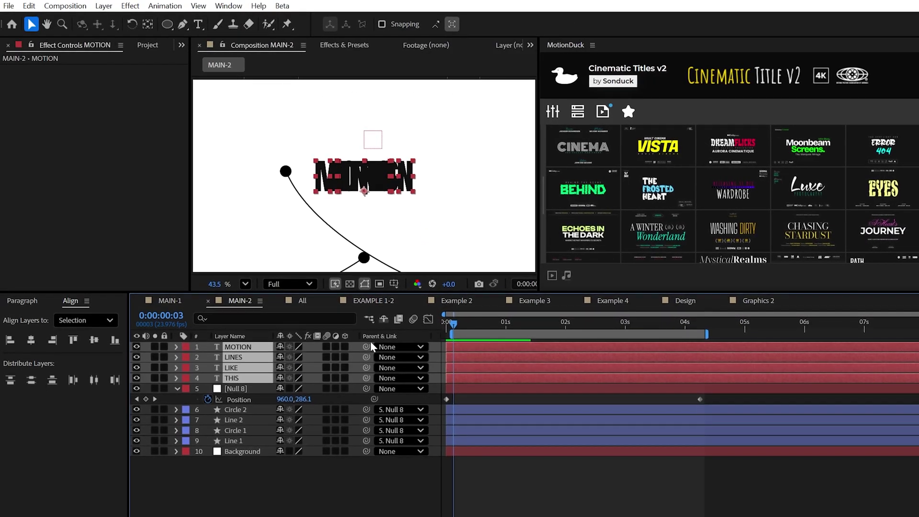
pyautogui.moveTo(365, 345); pyautogui.dragTo(234, 388)
pyautogui.press('F2')
pyautogui.click(470, 327)
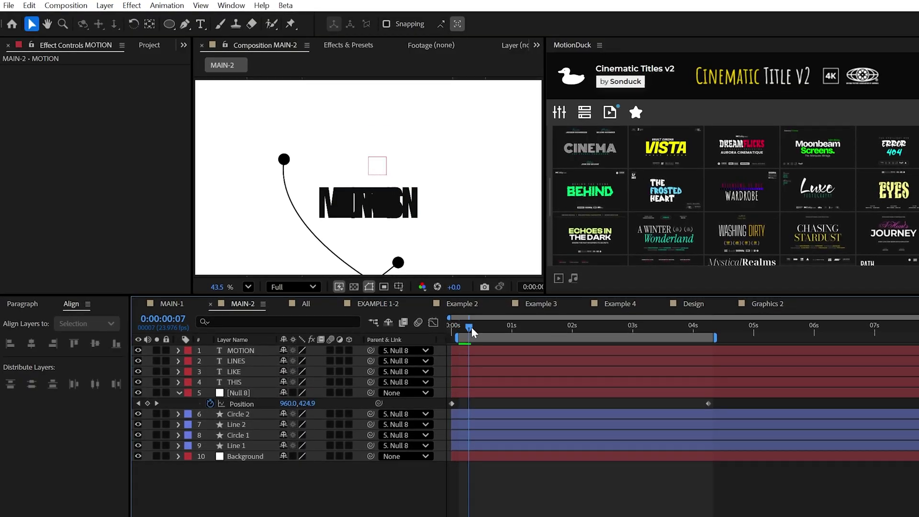
# Reposition the LIKE text to about -1.9, -471.4 above the moving lines and preview the MAIN-2 animation
pyautogui.click(234, 373)
pyautogui.press('p')
pyautogui.moveTo(300, 383); pyautogui.dragTo(274, 383)
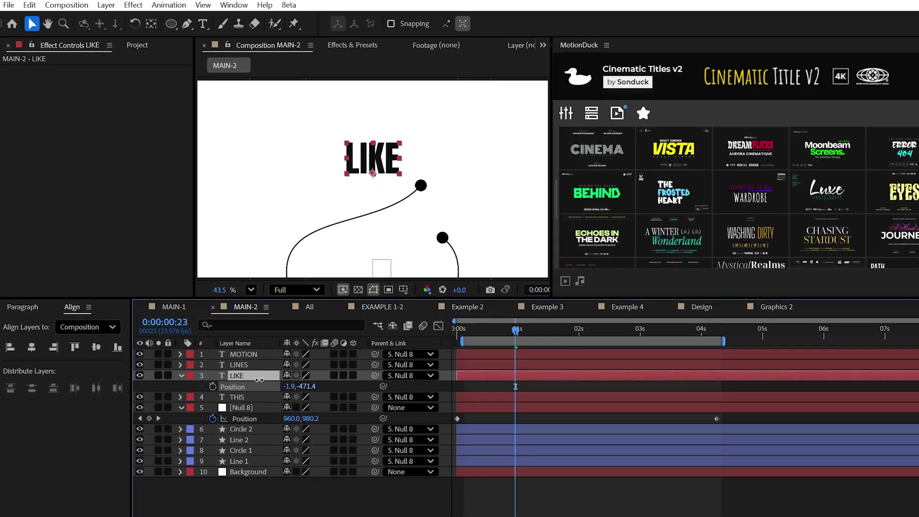
pyautogui.press('space')
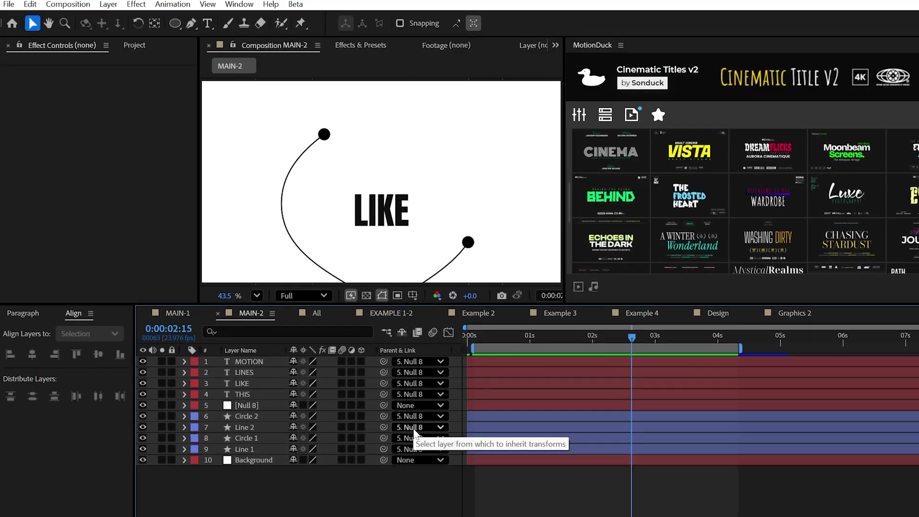
# Set the MAIN-2 composition's frame rate to 60 frames per second
pyautogui.hotkey('ctrl', 'k')
pyautogui.click(181, 330)
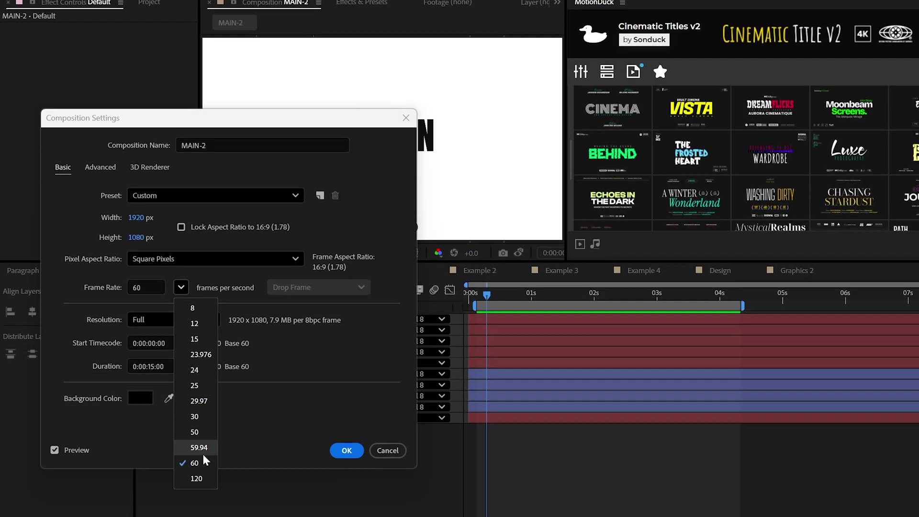
pyautogui.click(202, 450)
pyautogui.click(345, 444)
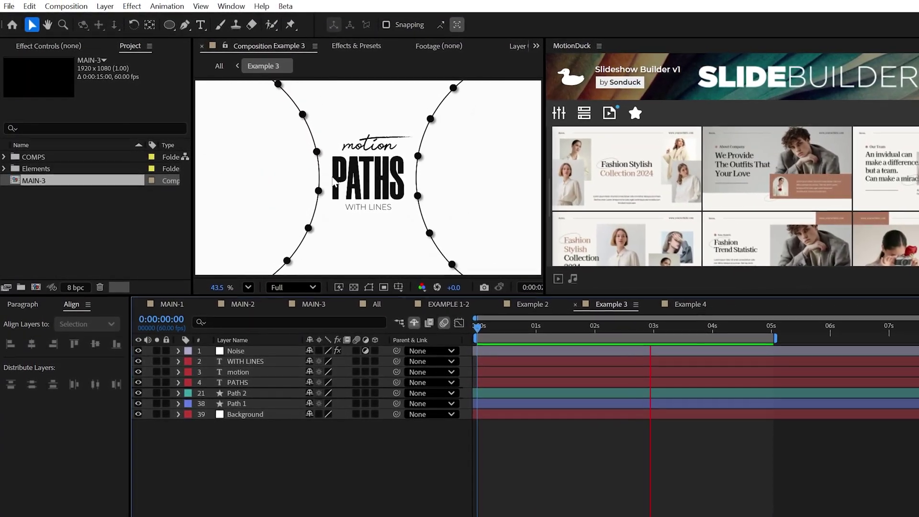
# Open the MAIN-3 composition and draw a circle around the title with no fill and a 5 px black stroke
pyautogui.click(313, 304)
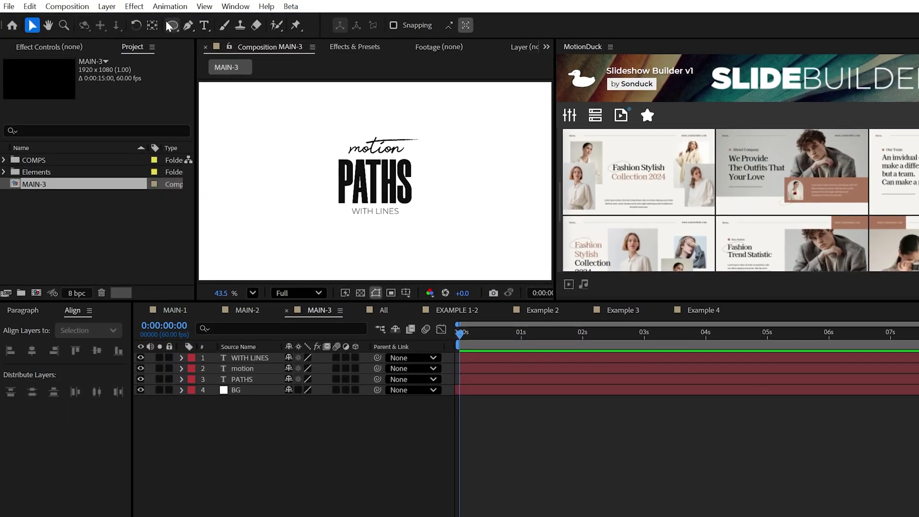
pyautogui.moveTo(166, 21); pyautogui.dragTo(205, 51)
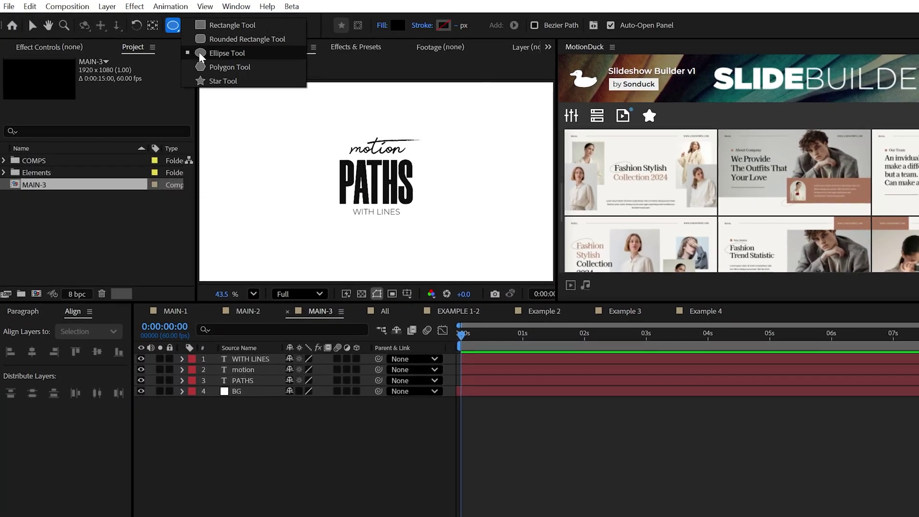
pyautogui.moveTo(330, 133); pyautogui.dragTo(432, 234)
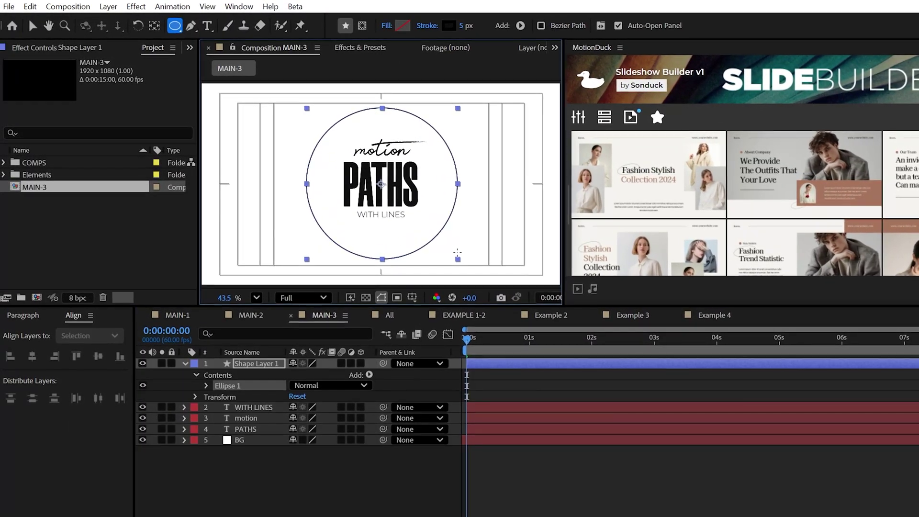
# Convert the large circle's ellipse path to a Bezier path
pyautogui.click(207, 385)
pyautogui.rightClick(244, 375)
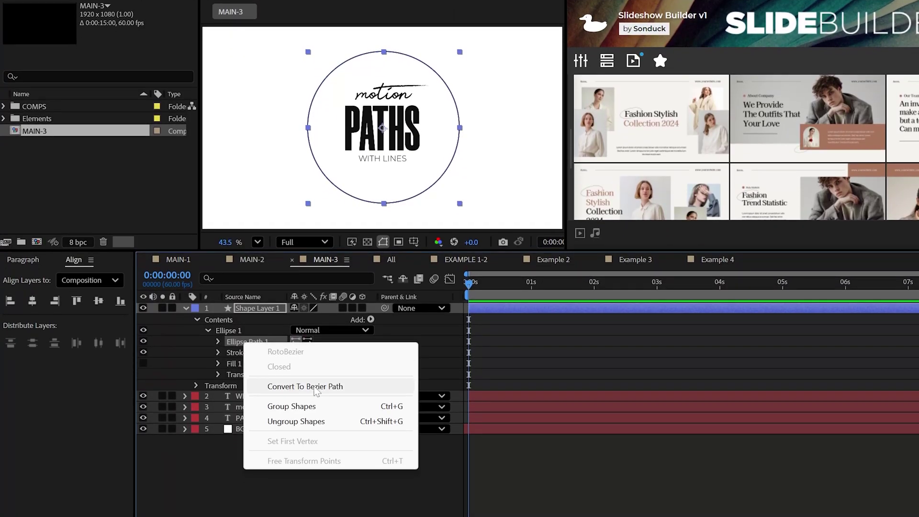
pyautogui.click(315, 388)
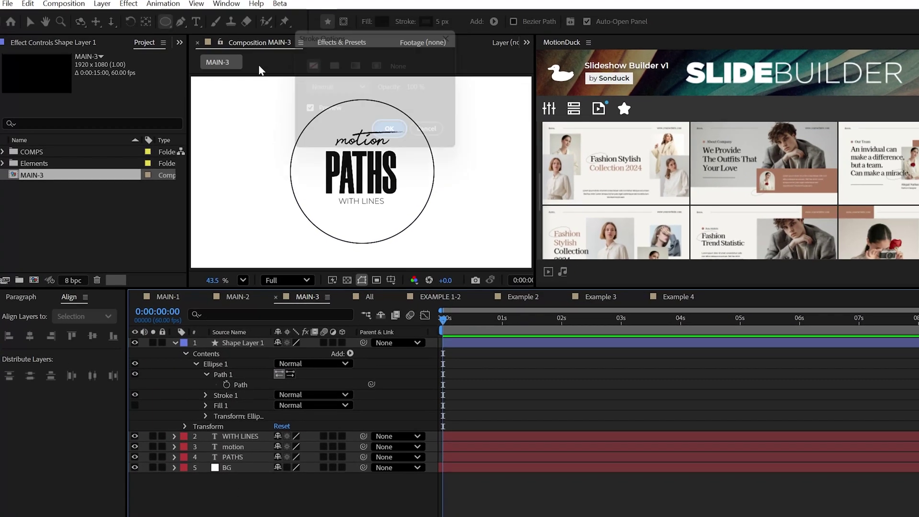
# Create a small black-filled circle without a stroke at the large circle's left edge and center its anchor point
pyautogui.hotkey('ctrl', 'd')
pyautogui.hotkey('ctrl', 'alt', 'Home')
pyautogui.hotkey('ctrl', 'shift', 'a')
pyautogui.press('v')
# Copy the large circle's path into the small circle's Position and scrub the timeline to check that it travels around
pyautogui.click(241, 429)
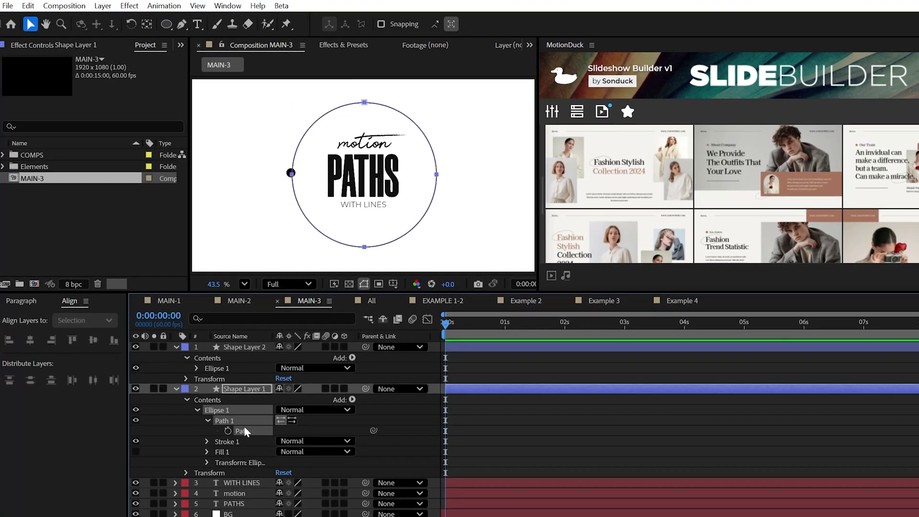
pyautogui.click(241, 346)
pyautogui.press('p')
pyautogui.click(230, 361)
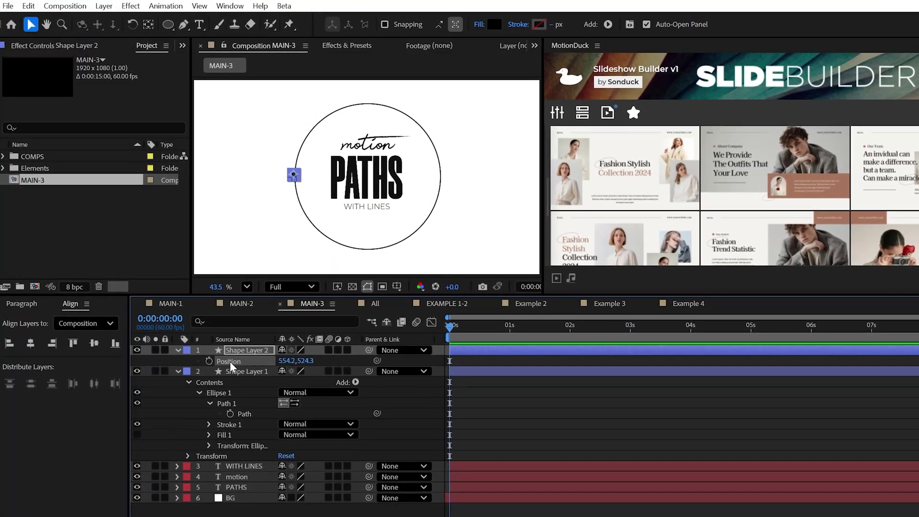
pyautogui.hotkey('ctrl', 'v')
pyautogui.hotkey('ctrl', 'shift', 'a')
pyautogui.moveTo(458, 326); pyautogui.dragTo(562, 337)
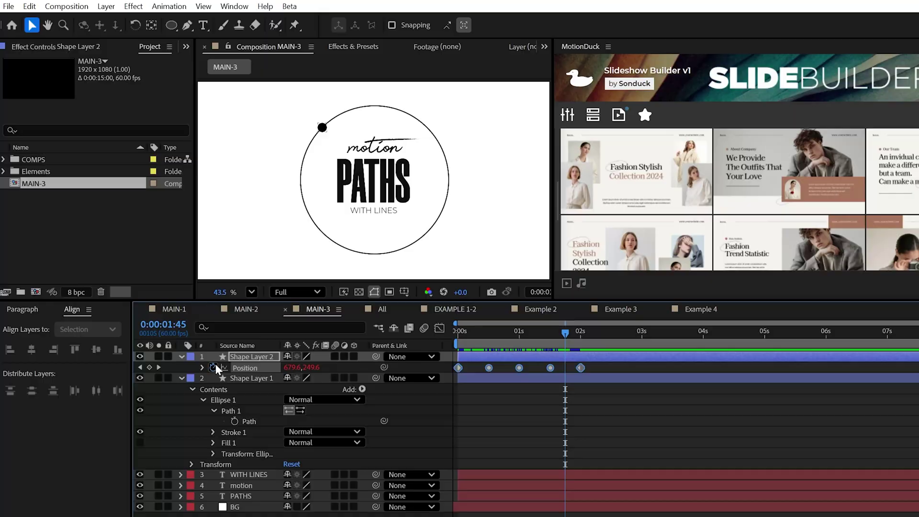
# Add a loopOut() expression to the small circle's Position and scrub the timeline to check the looping
pyautogui.keyDown('alt'); pyautogui.click(212, 366); pyautogui.keyUp('alt')
pyautogui.write('loopOut')
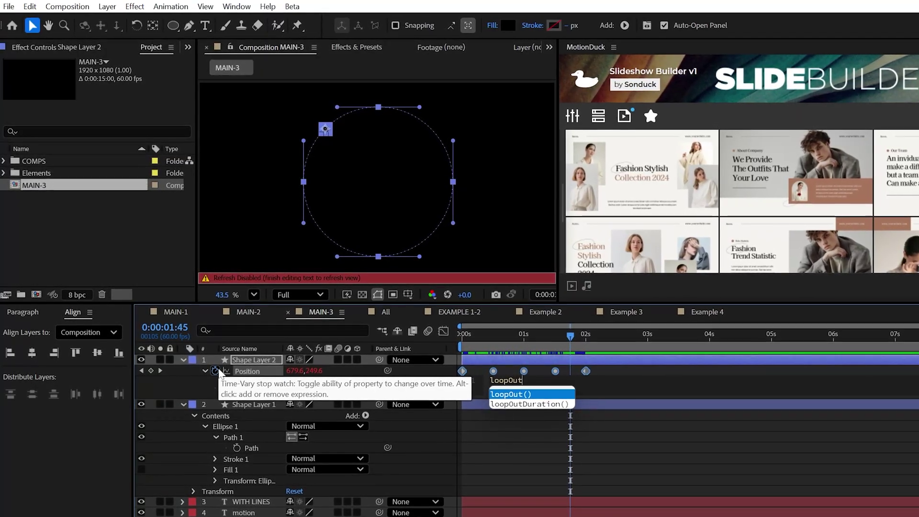
pyautogui.press('Return')
pyautogui.click(463, 394)
pyautogui.moveTo(496, 338); pyautogui.dragTo(877, 381)
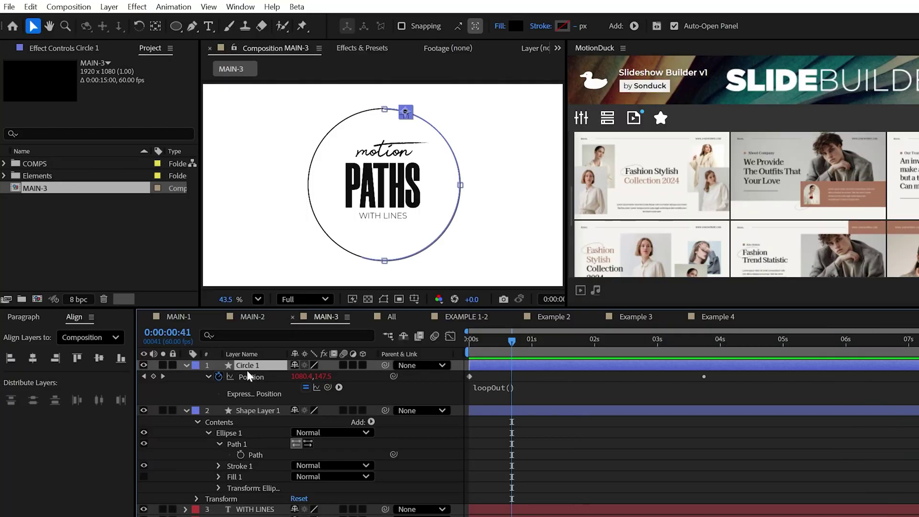
# Duplicate the Circle 1 layer up to Circle 13, spacing the copies around the circular path
pyautogui.hotkey('ctrl', 'd')
pyautogui.hotkey('ctrl', 'd')
pyautogui.hotkey('ctrl', 'd')
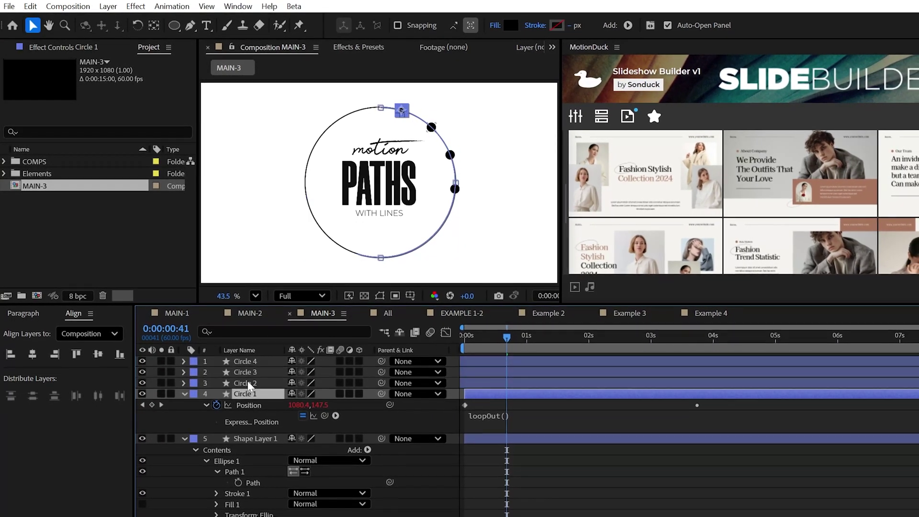
pyautogui.hotkey('ctrl', 'd')
pyautogui.hotkey('ctrl', 'd')
pyautogui.hotkey('ctrl', 'd')
pyautogui.hotkey('ctrl', 'd')
pyautogui.hotkey('ctrl', 'd')
pyautogui.hotkey('ctrl', 'd')
pyautogui.hotkey('ctrl', 'd')
pyautogui.hotkey('ctrl', 'd')
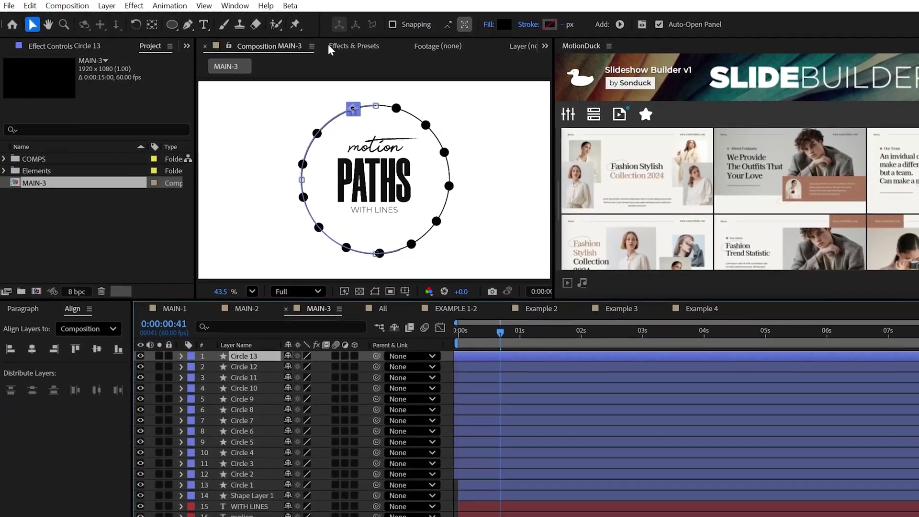
# Find the Drop Shadow effect and apply it to the Circle 13 layer
pyautogui.click(335, 46)
pyautogui.moveTo(239, 61); pyautogui.dragTo(164, 64)
pyautogui.write('Drop')
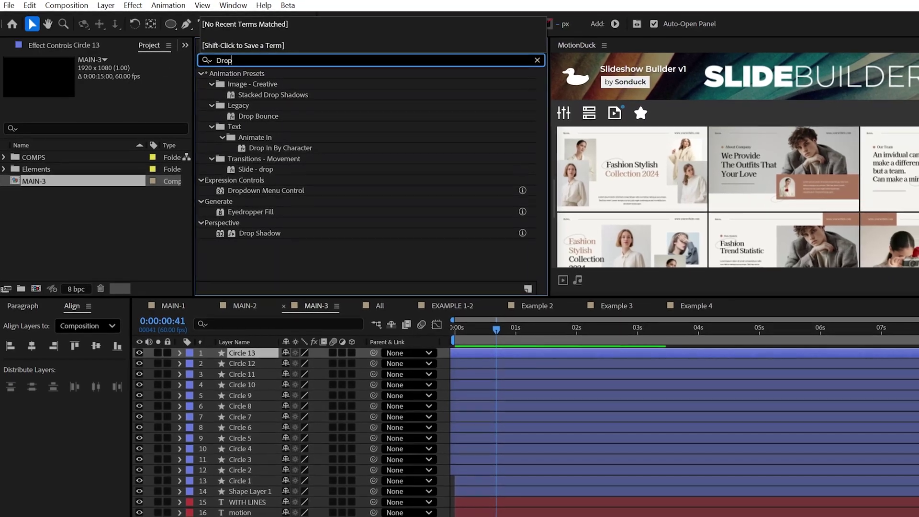
pyautogui.write(' s')
pyautogui.moveTo(259, 116); pyautogui.dragTo(243, 353)
# Set the Drop Shadow's Distance to 10 and Softness to 17, and paste the effect onto the other circle layers
pyautogui.moveTo(113, 138); pyautogui.dragTo(118, 137)
pyautogui.moveTo(113, 148); pyautogui.dragTo(129, 148)
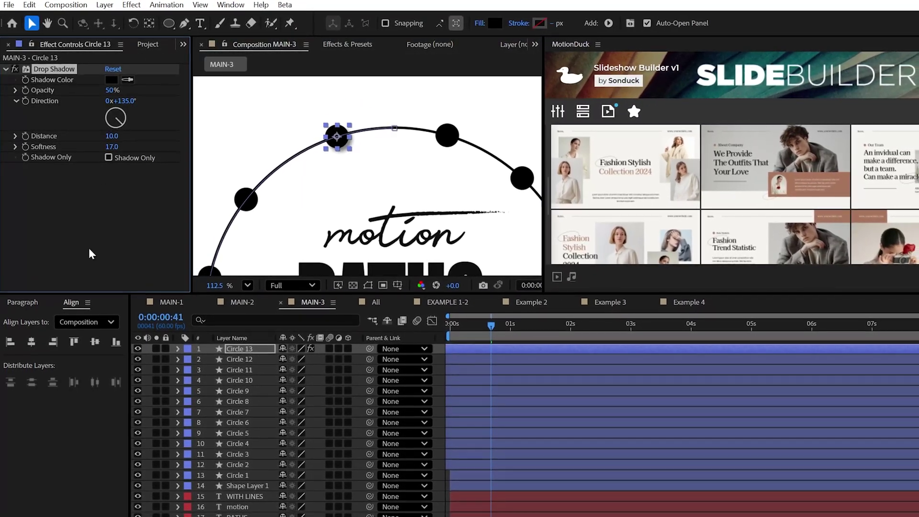
pyautogui.keyDown('shift'); pyautogui.click(229, 486); pyautogui.keyUp('shift')
pyautogui.hotkey('ctrl', 'v')
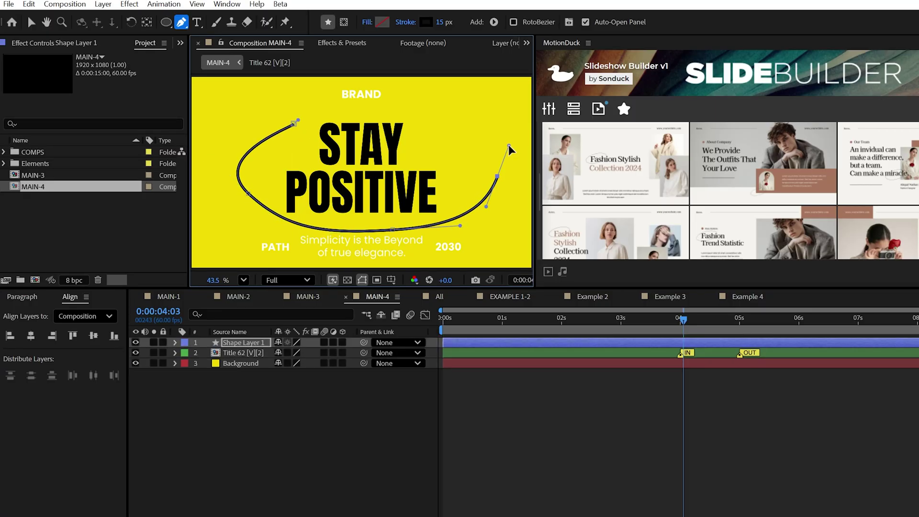
# Add Trim Paths to the curved line's shape layer in MAIN-4 and keyframe its Start and End at frame 0
pyautogui.click(175, 342)
pyautogui.click(311, 516)
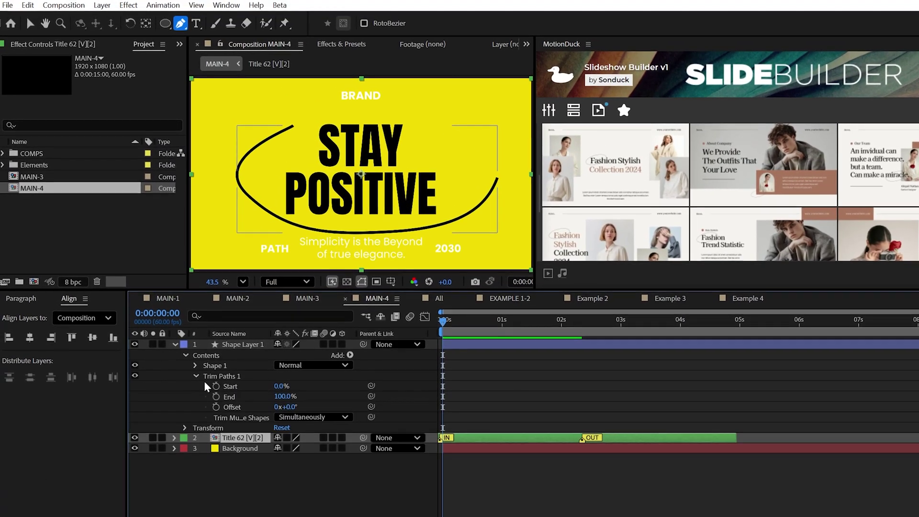
pyautogui.moveTo(208, 384); pyautogui.dragTo(217, 402)
pyautogui.press('=')
pyautogui.press('=')
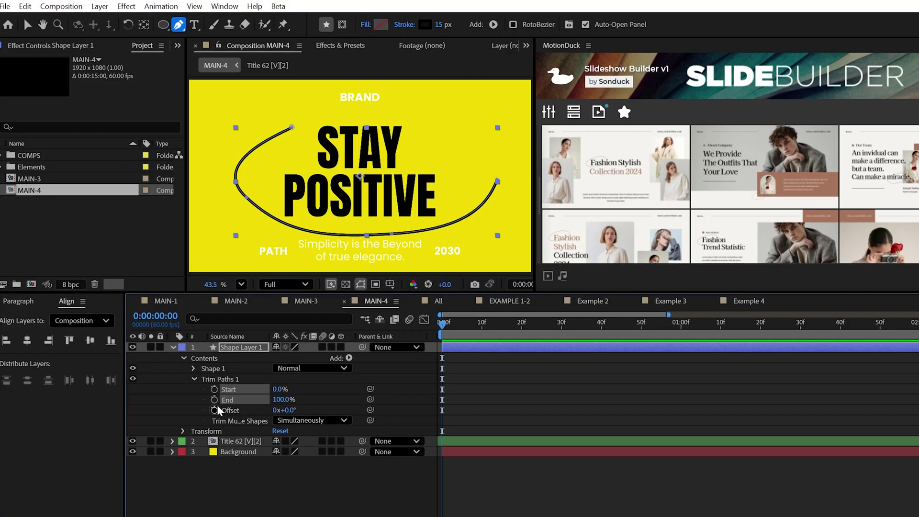
pyautogui.click(215, 386)
# Animate the trim over 12 frames with End at 0% on frame 0, and delay the Start keyframes by about 7 frames
pyautogui.moveTo(442, 322)
pyautogui.mouseDown()
pyautogui.moveTo(486, 324)
pyautogui.moveTo(489, 334)
pyautogui.mouseUp()
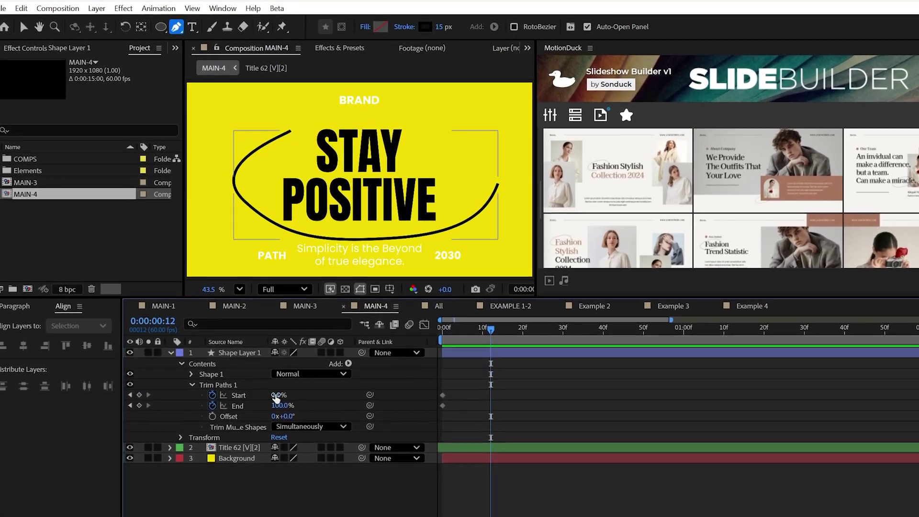
pyautogui.moveTo(278, 392)
pyautogui.mouseDown()
pyautogui.moveTo(303, 407)
pyautogui.moveTo(230, 408)
pyautogui.mouseUp()
pyautogui.click(444, 330)
pyautogui.moveTo(523, 393)
pyautogui.mouseDown()
pyautogui.moveTo(444, 399)
pyautogui.moveTo(480, 399)
pyautogui.mouseUp()
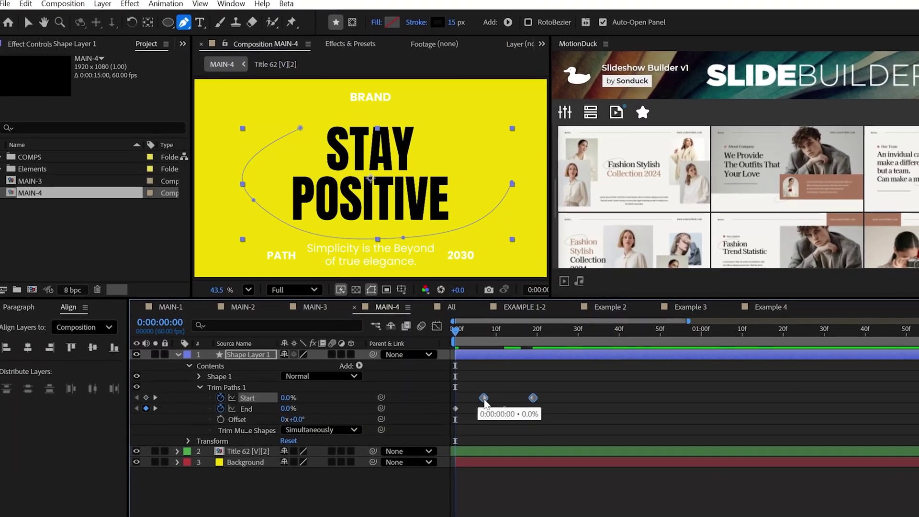
# Preview the line animation and apply Easy Ease to all Start and End keyframes
pyautogui.press('space')
pyautogui.moveTo(502, 326); pyautogui.dragTo(437, 342)
pyautogui.moveTo(571, 375); pyautogui.dragTo(432, 420)
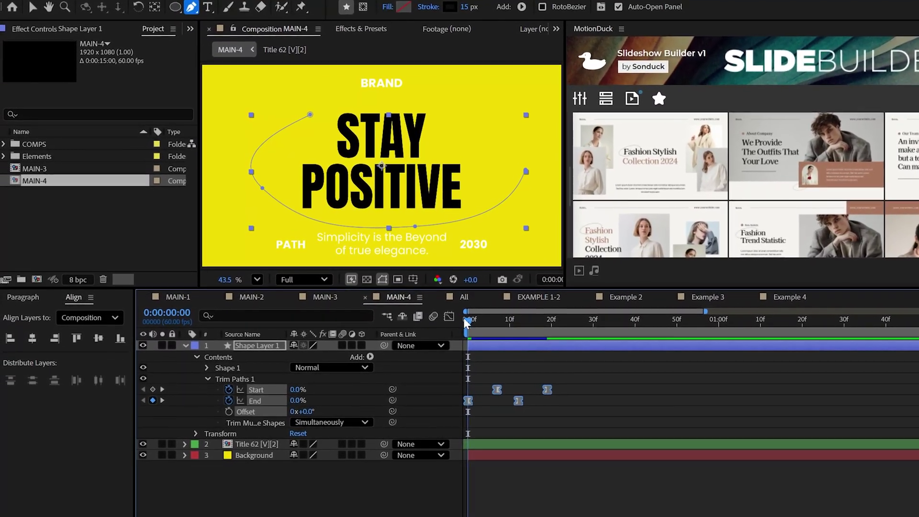
# Select the Start and End keyframes in the speed graph and stretch their influence handles to reshape the easing
pyautogui.click(445, 319)
pyautogui.moveTo(525, 462); pyautogui.dragTo(287, 493)
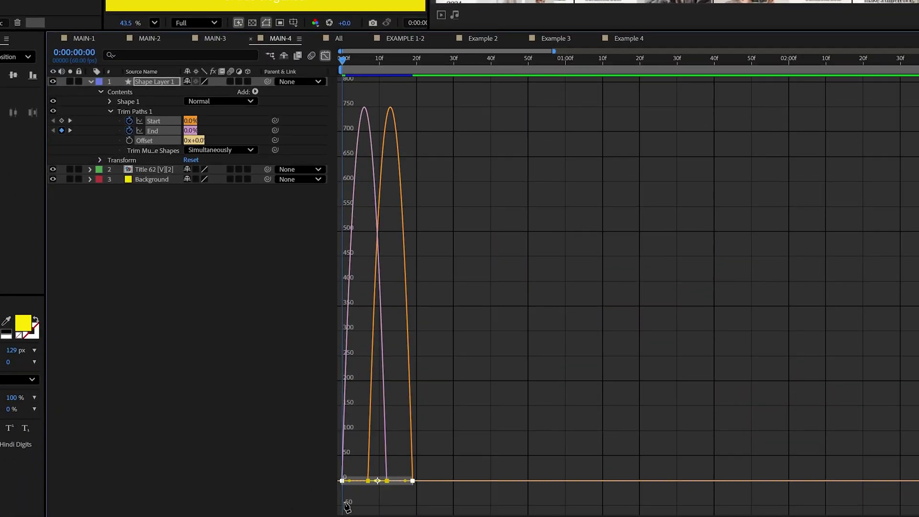
pyautogui.moveTo(373, 482); pyautogui.dragTo(449, 483)
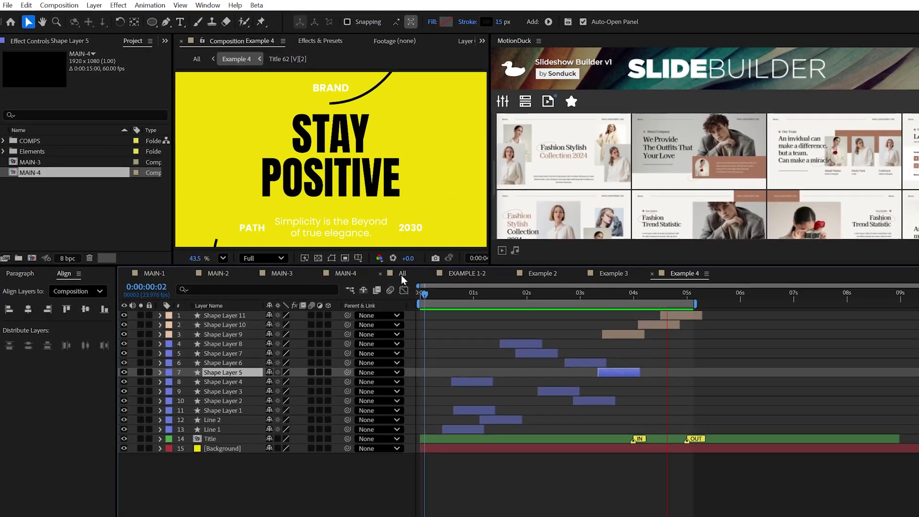
# Open the All composition and play back the combined examples
pyautogui.click(402, 273)
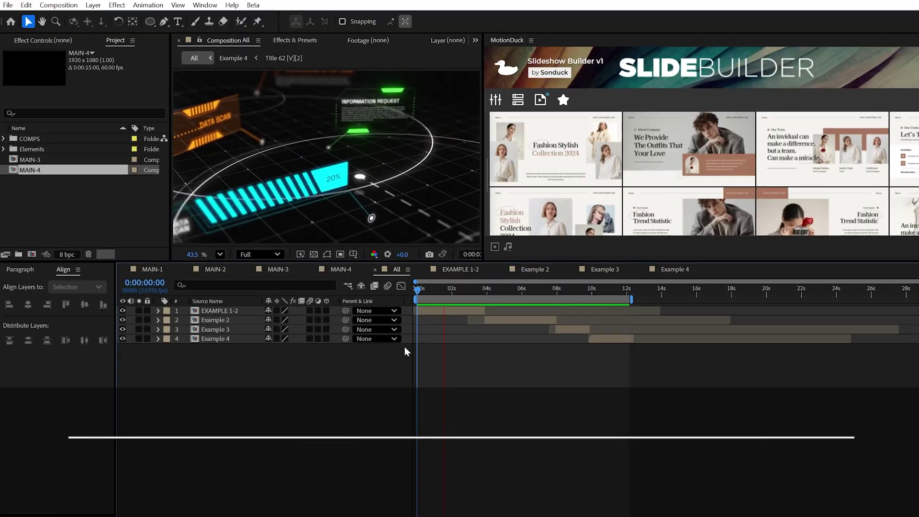